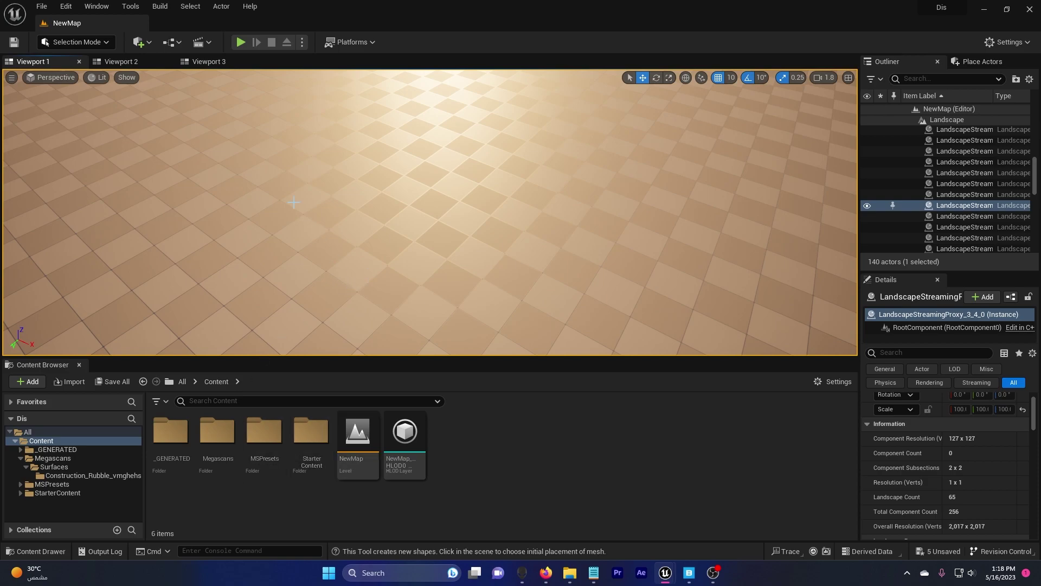
# In Modeling Mode, create a flat rectangle with 100 by 100 width and depth subdivisions.
pyautogui.click(86, 46)
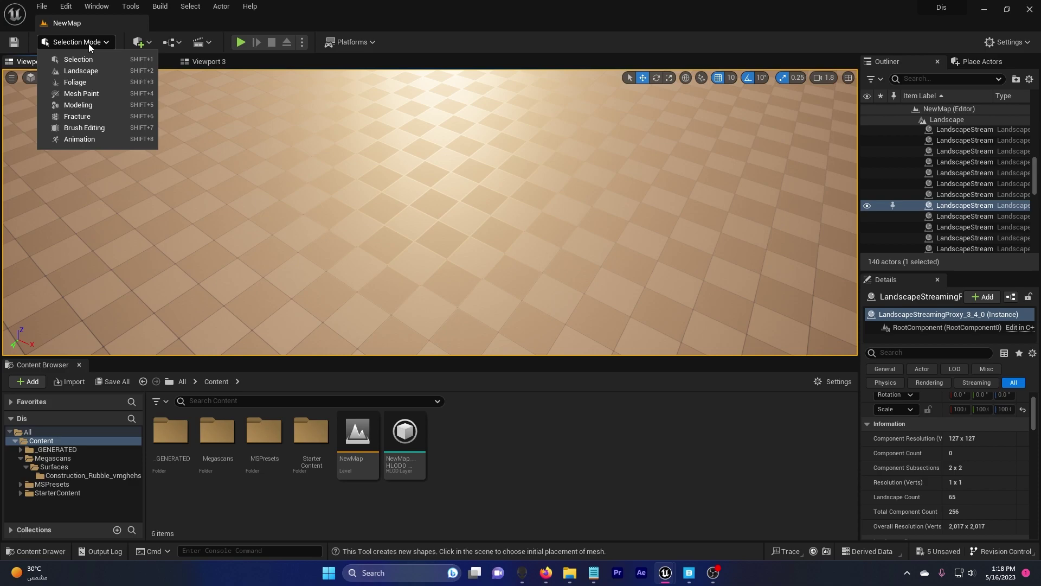
pyautogui.click(99, 105)
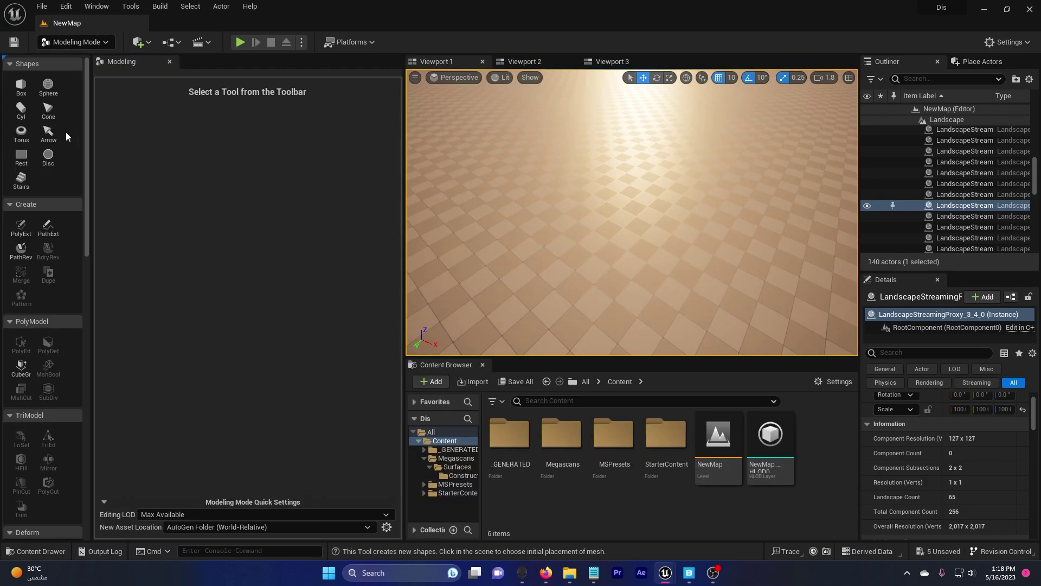
pyautogui.click(21, 156)
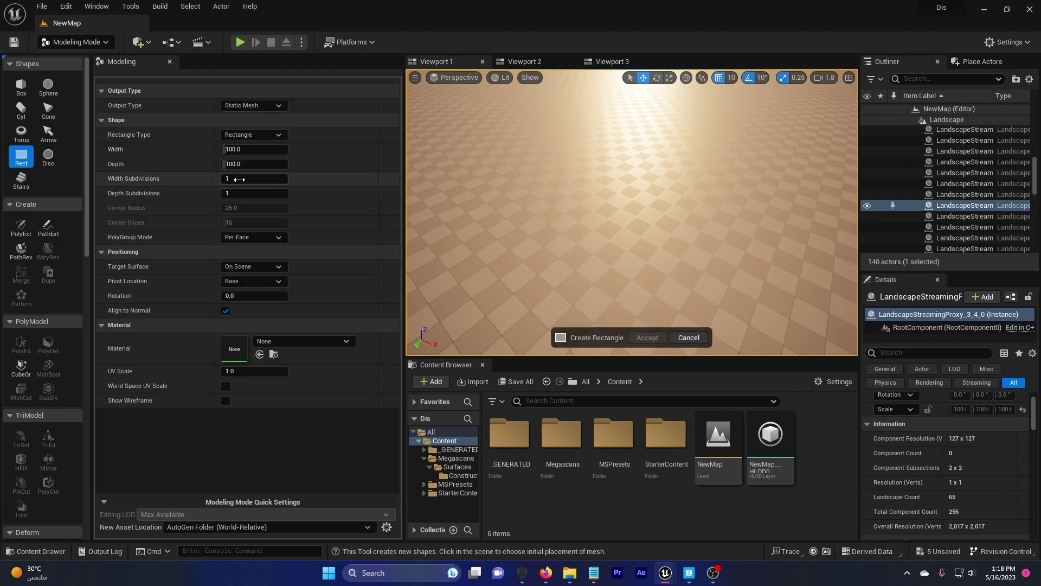
pyautogui.moveTo(239, 179); pyautogui.dragTo(288, 193)
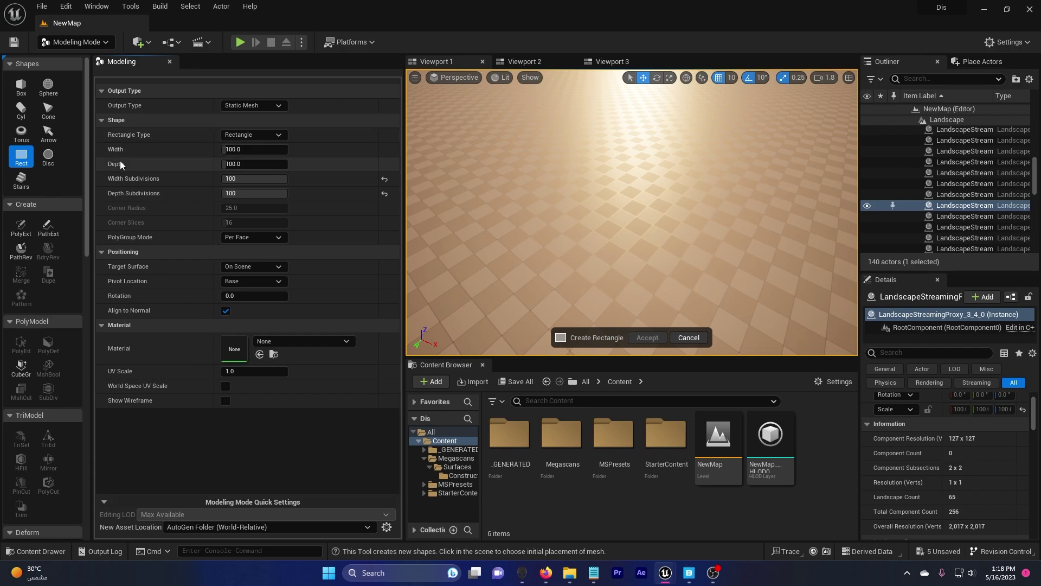
pyautogui.click(576, 246)
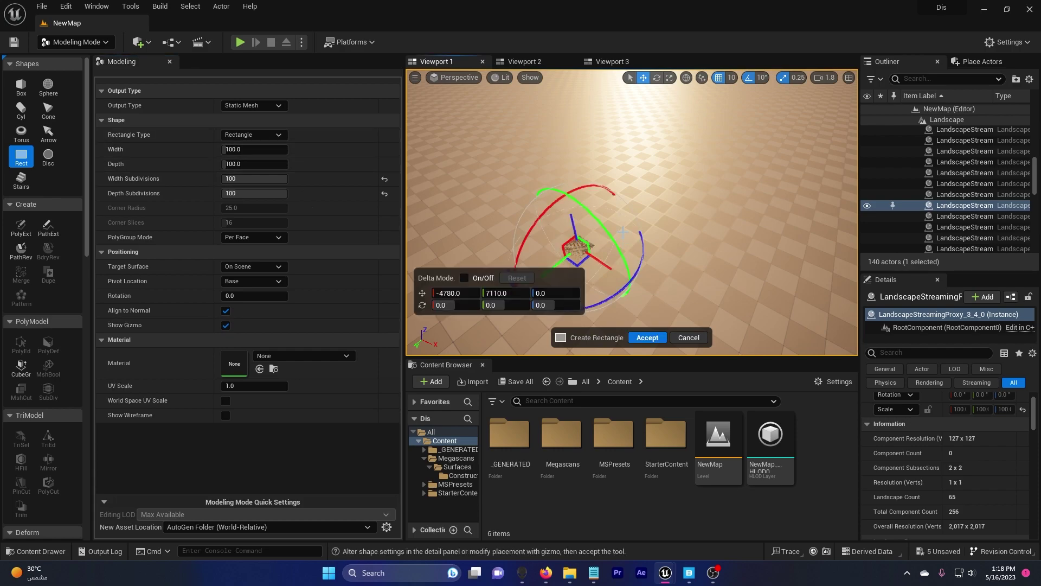
pyautogui.click(655, 337)
# Place a second subdivided rectangle with width and depth of 200 units.
pyautogui.moveTo(634, 277); pyautogui.dragTo(575, 271, button='right')
pyautogui.click(21, 156)
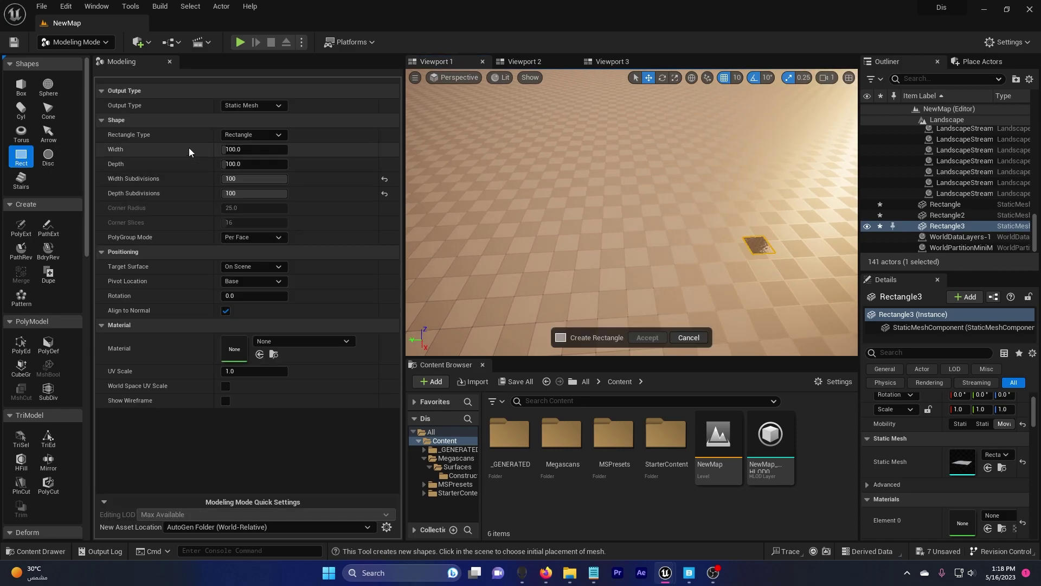
pyautogui.click(243, 150)
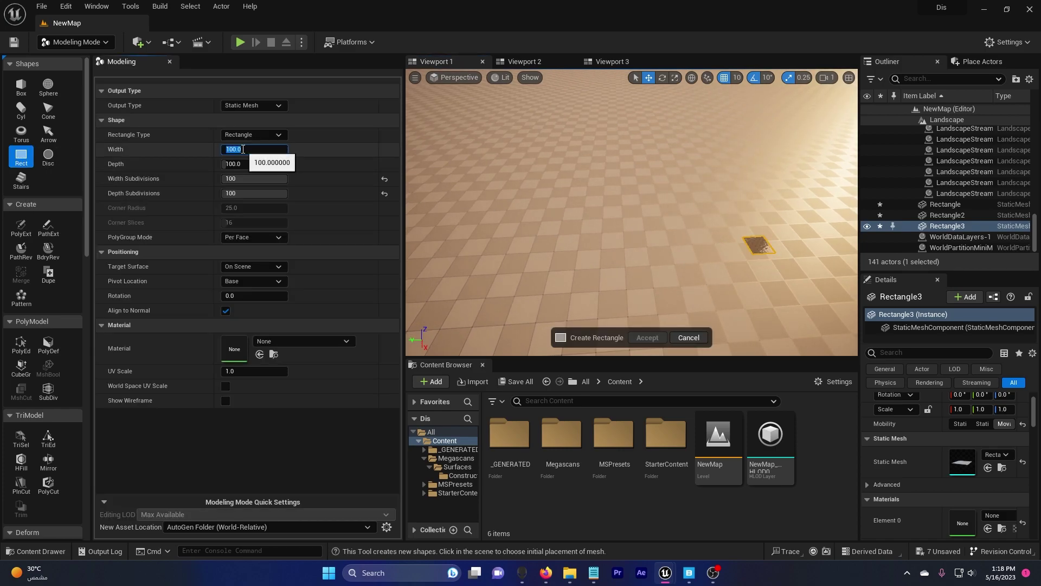
pyautogui.write('200')
pyautogui.click(249, 162)
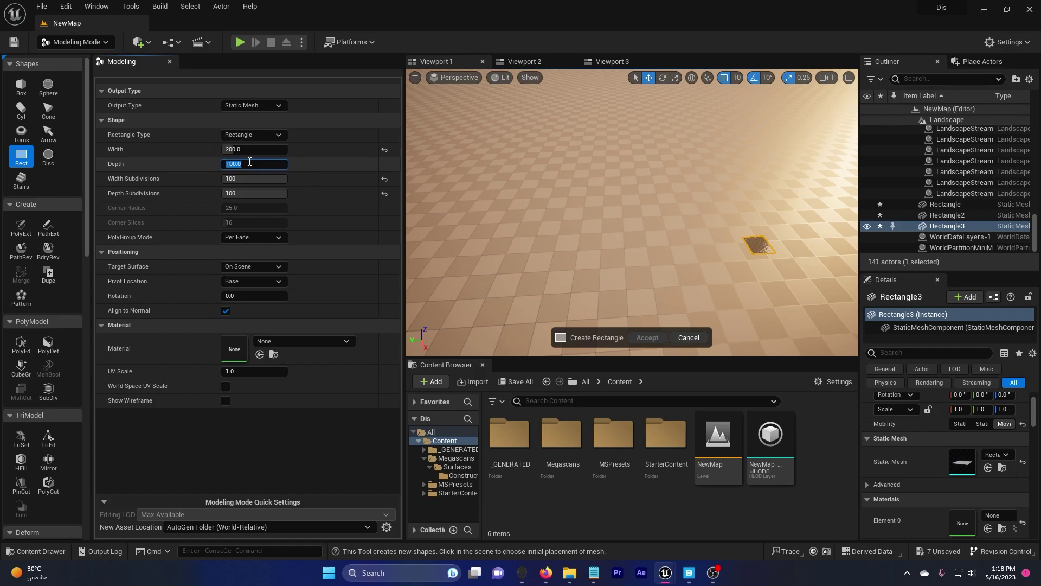
pyautogui.write('200')
pyautogui.press('Return')
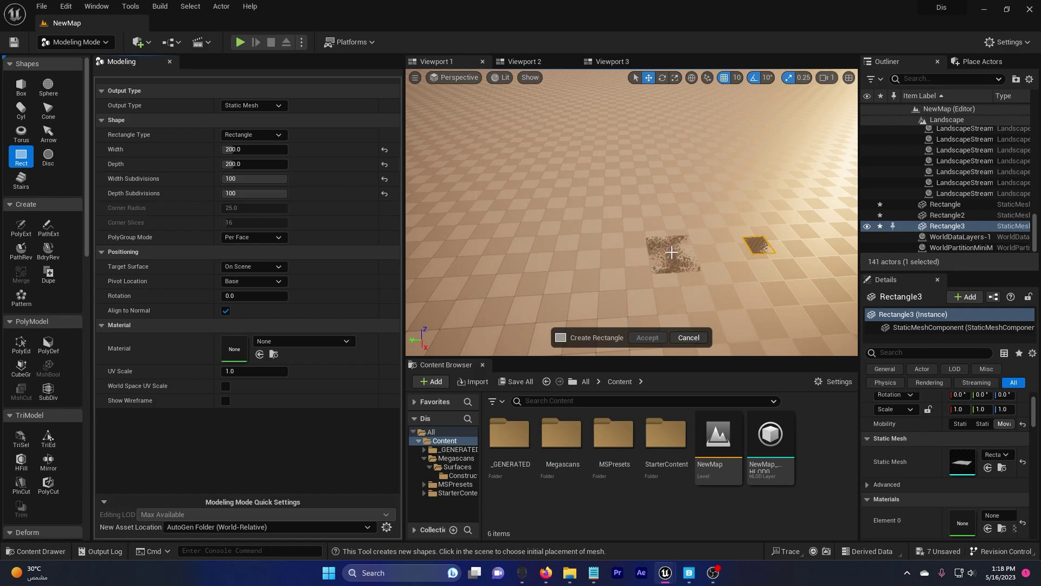
pyautogui.click(672, 252)
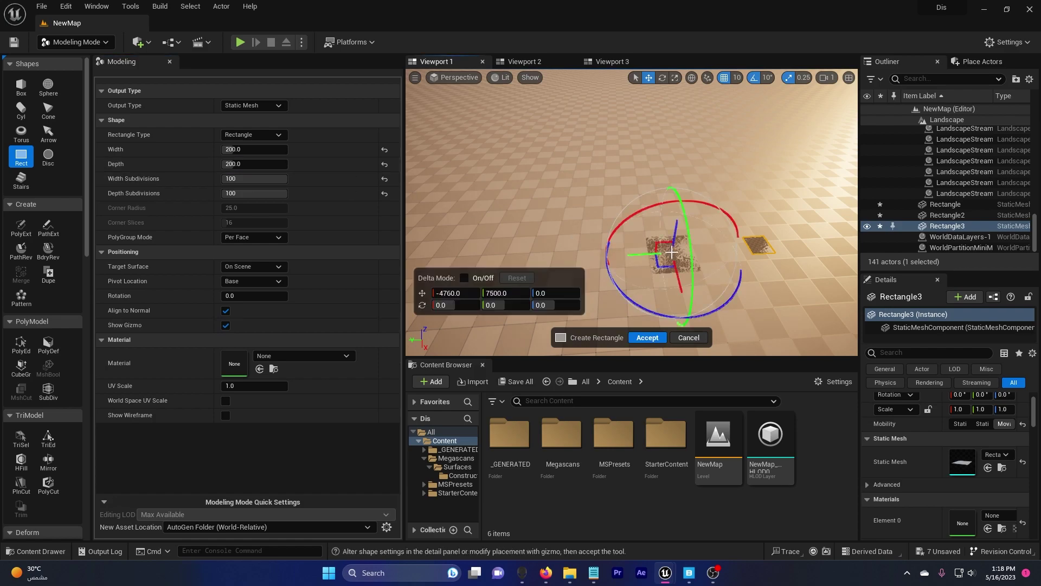
pyautogui.click(647, 337)
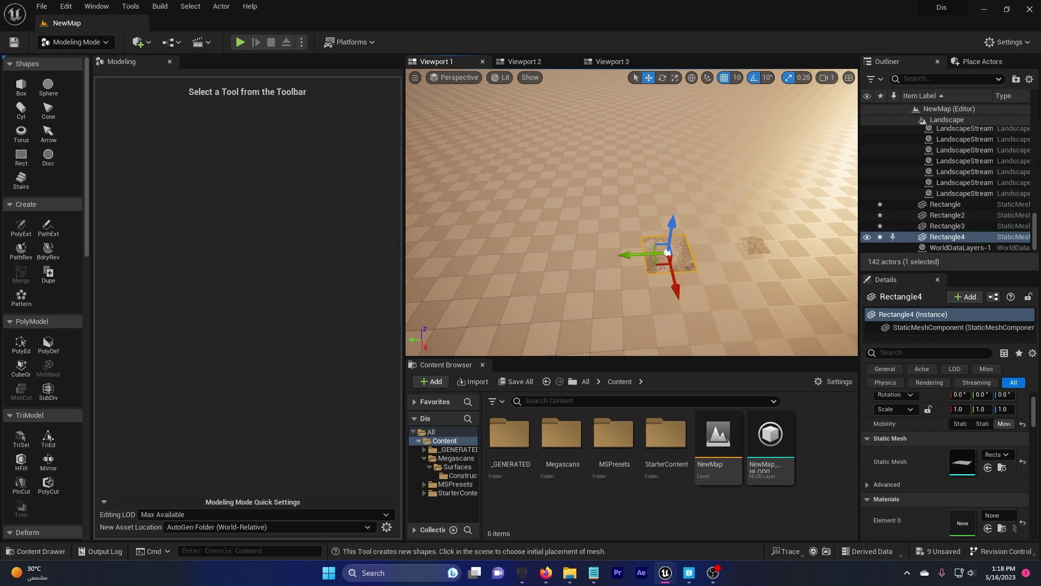
# Open Quixel Bridge from the Content Browser, find the local Construction Rubble surface and copy its ID.
pyautogui.press('d')
pyautogui.press('w')
pyautogui.scroll(-4, 632, 212)
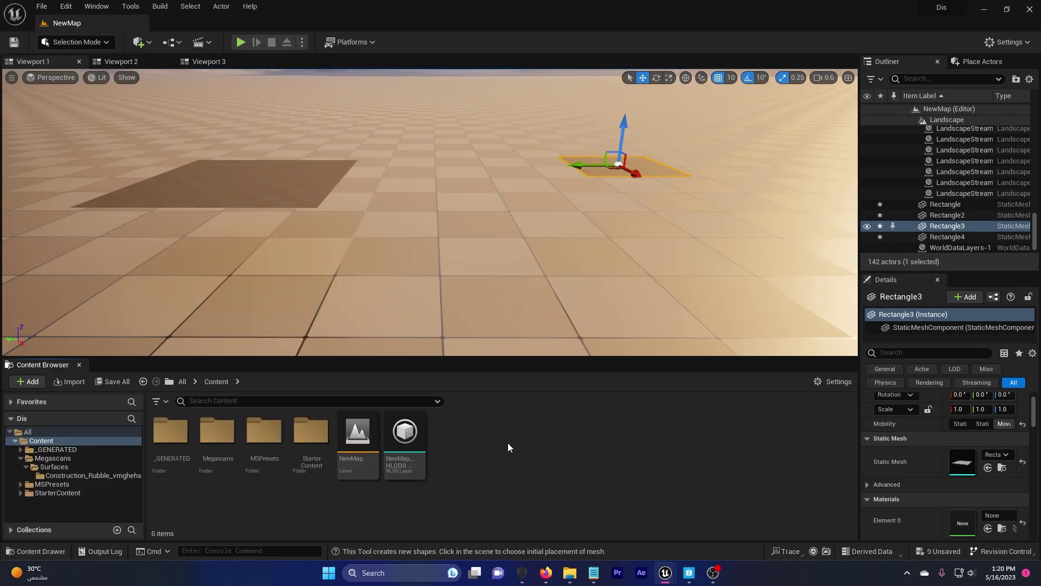
pyautogui.rightClick(508, 447)
pyautogui.click(584, 80)
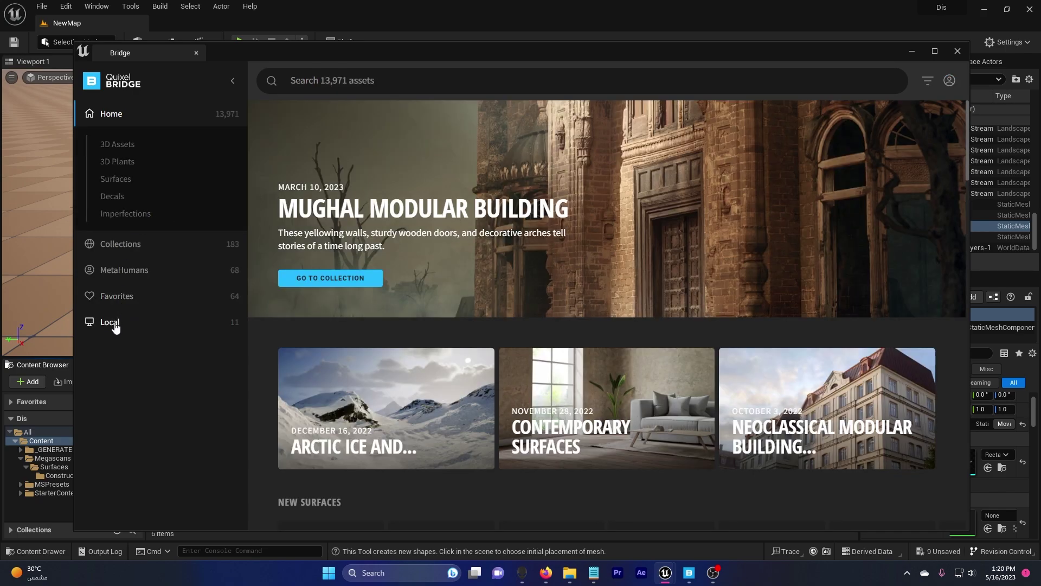
pyautogui.click(109, 322)
pyautogui.click(317, 190)
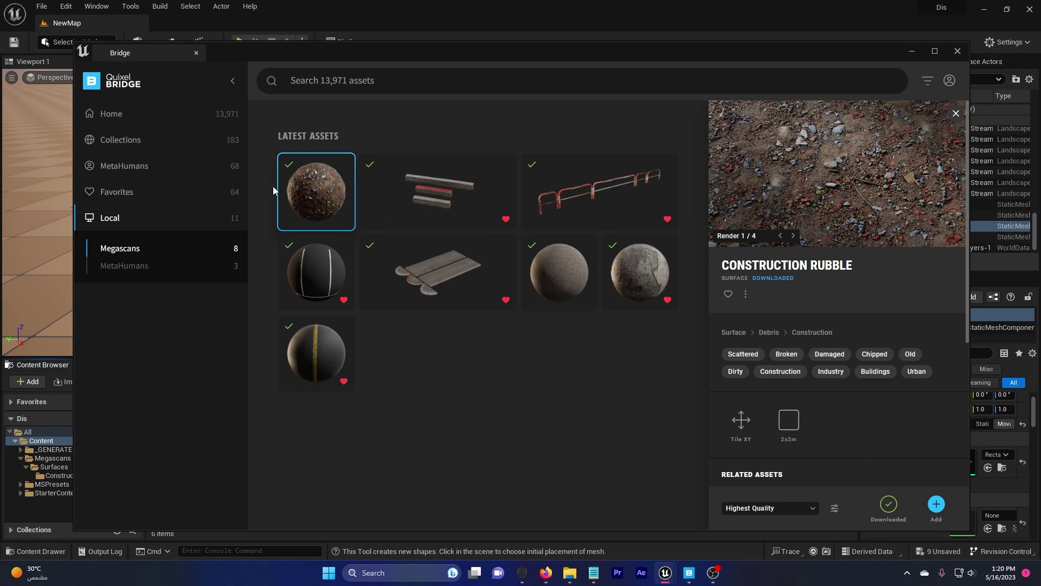
pyautogui.rightClick(292, 186)
pyautogui.click(334, 212)
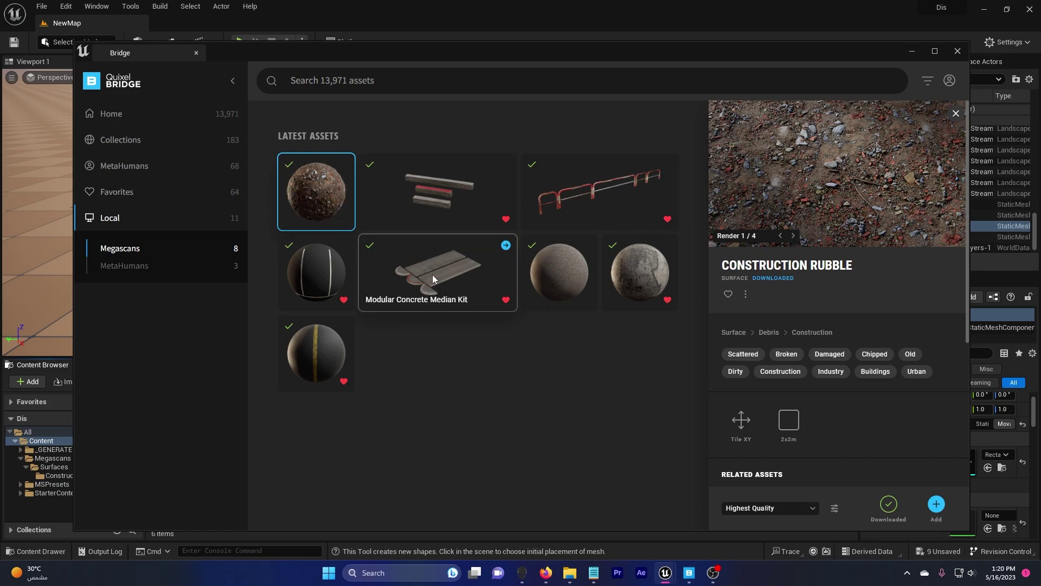
# Add Construction Rubble to the project at Highest Quality and copy its asset ID again.
pyautogui.click(369, 81)
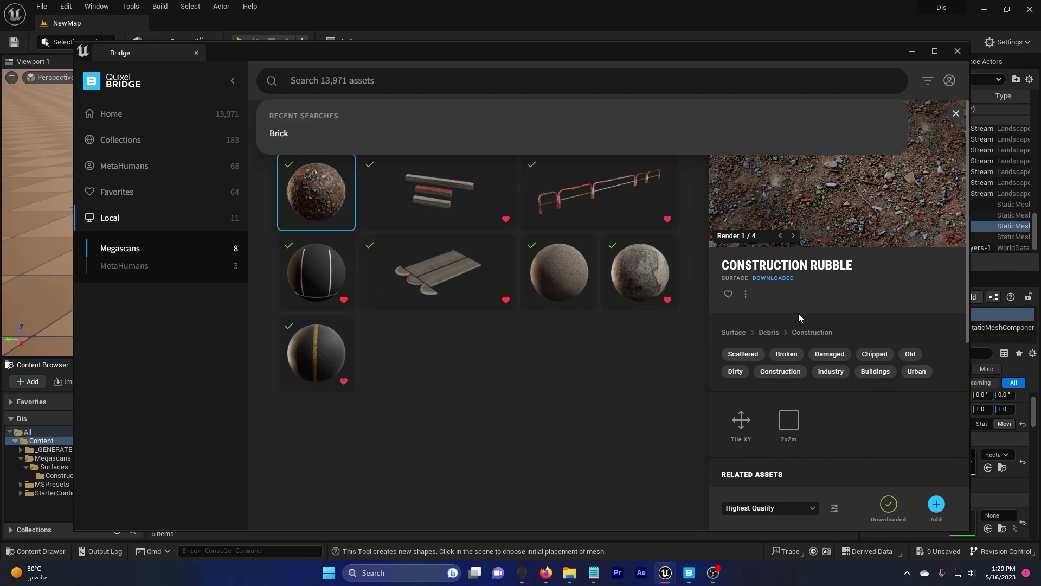
pyautogui.click(592, 357)
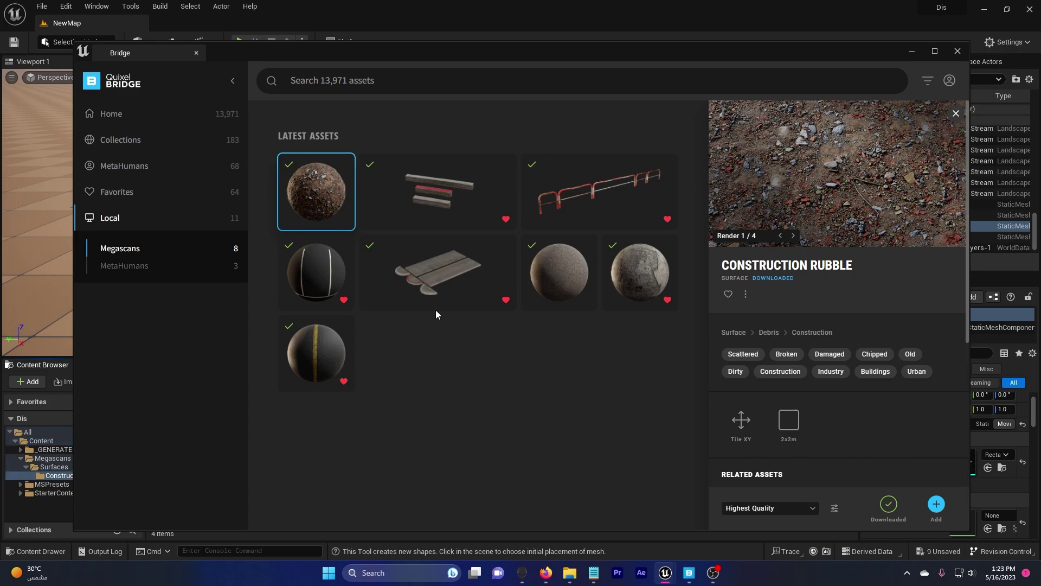
pyautogui.click(780, 506)
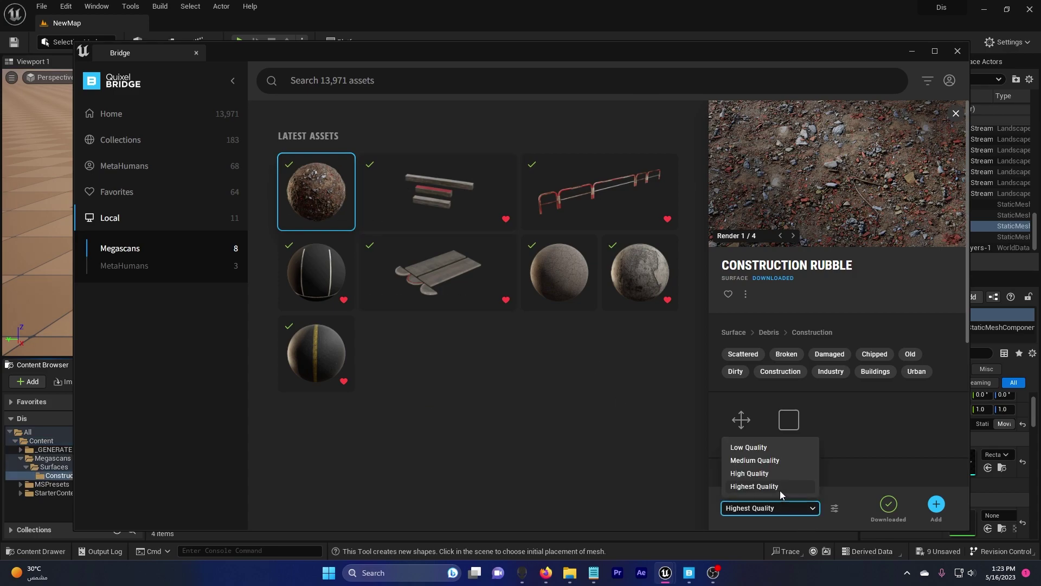
pyautogui.click(779, 489)
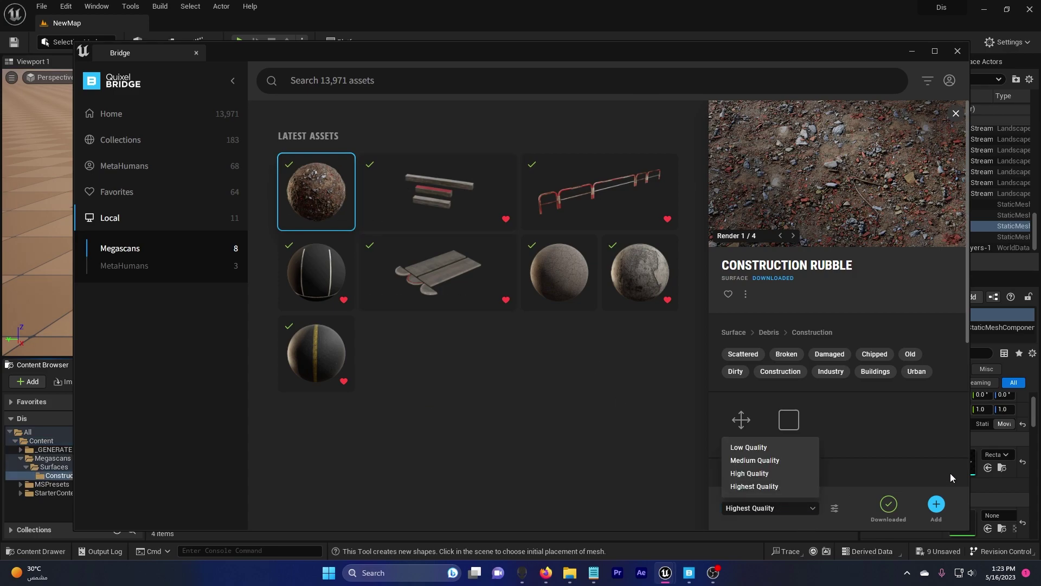
pyautogui.click(939, 505)
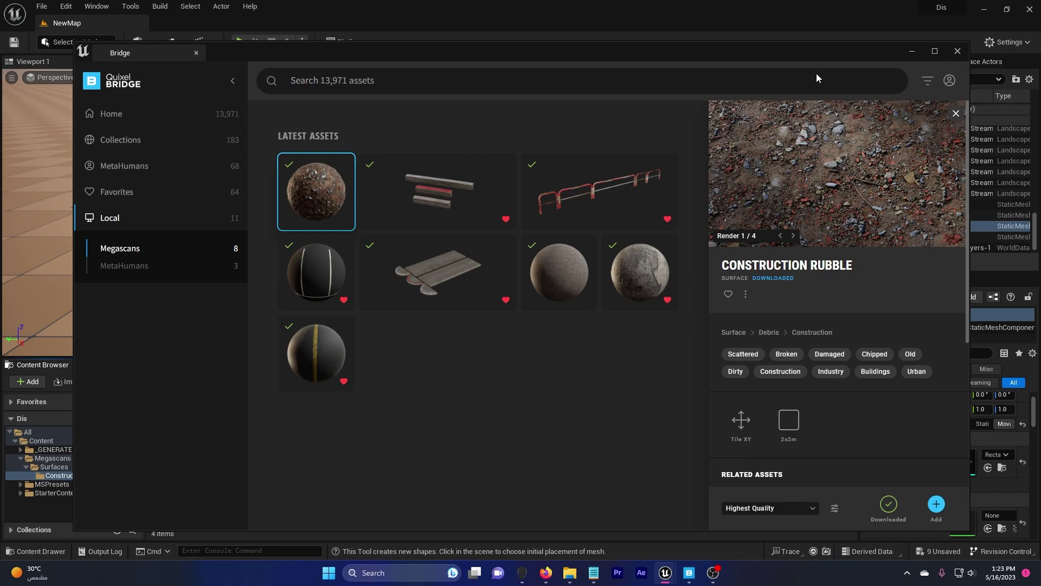
pyautogui.rightClick(328, 183)
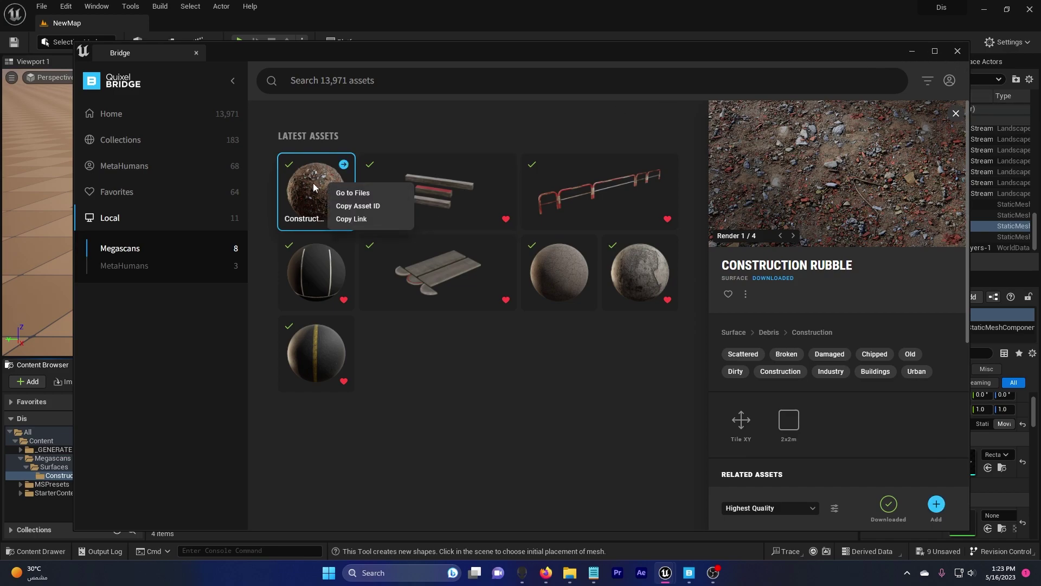
pyautogui.click(341, 202)
# Minimize the embedded Bridge, visit the Quixel Bridge website, then minimize Firefox to reveal the Bridge app.
pyautogui.click(912, 51)
pyautogui.click(689, 571)
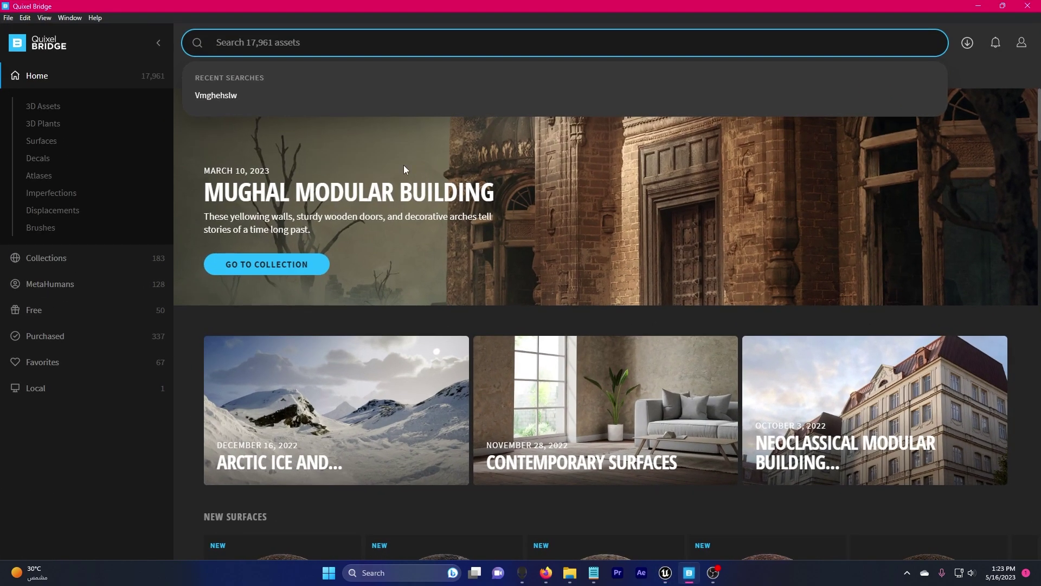
pyautogui.click(545, 572)
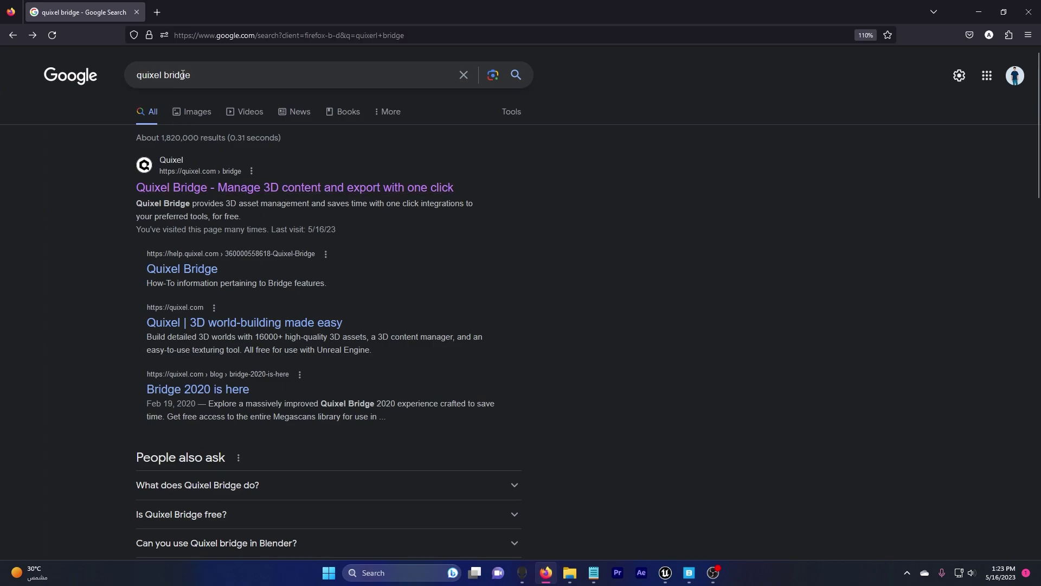
pyautogui.click(232, 188)
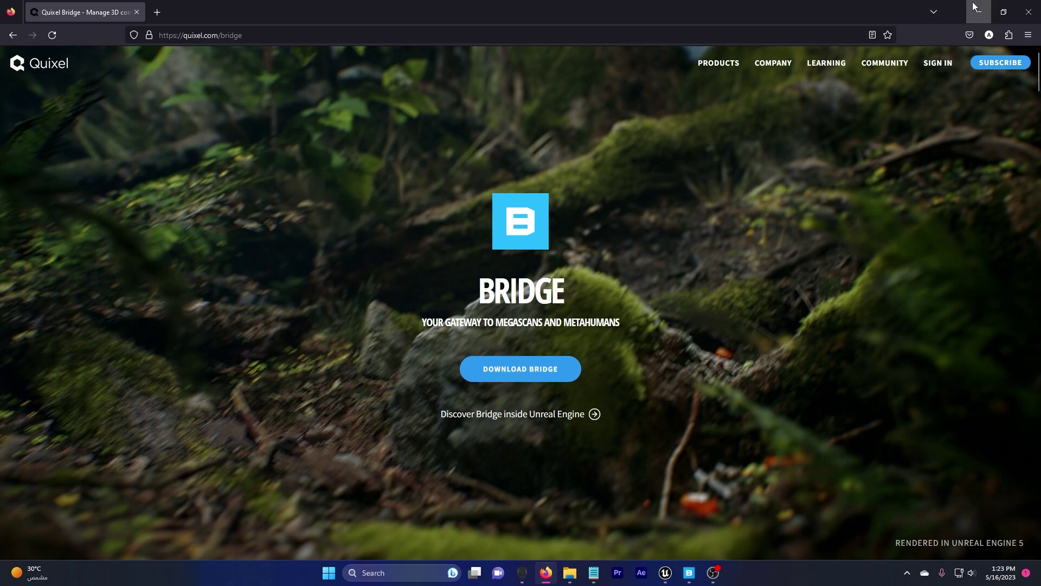
pyautogui.click(975, 7)
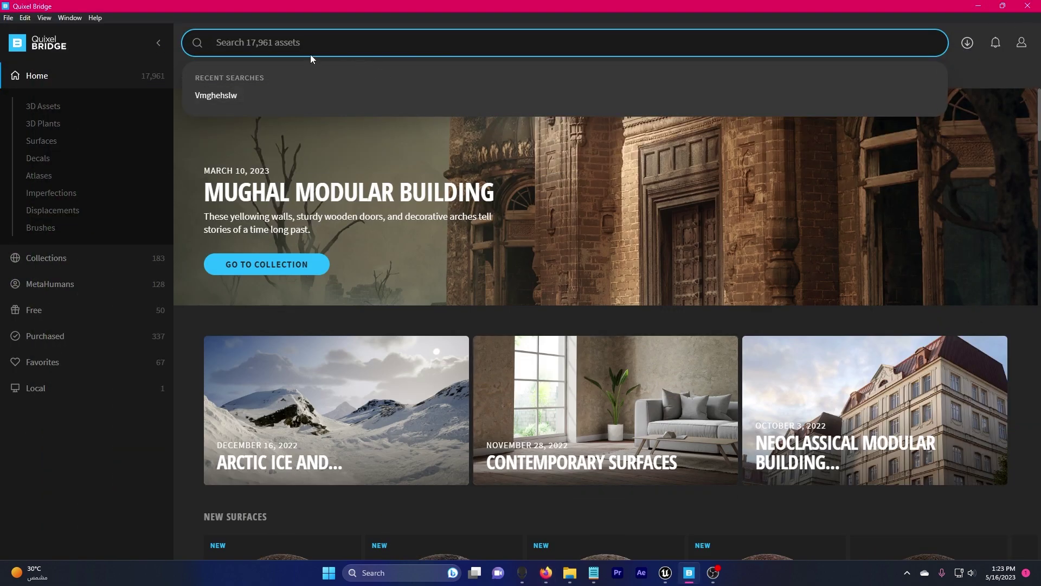
# Search Bridge for asset ID vmghehslw and confirm Construction Rubble's details show 8K resolution.
pyautogui.write('vmghehslw')
pyautogui.press('Return')
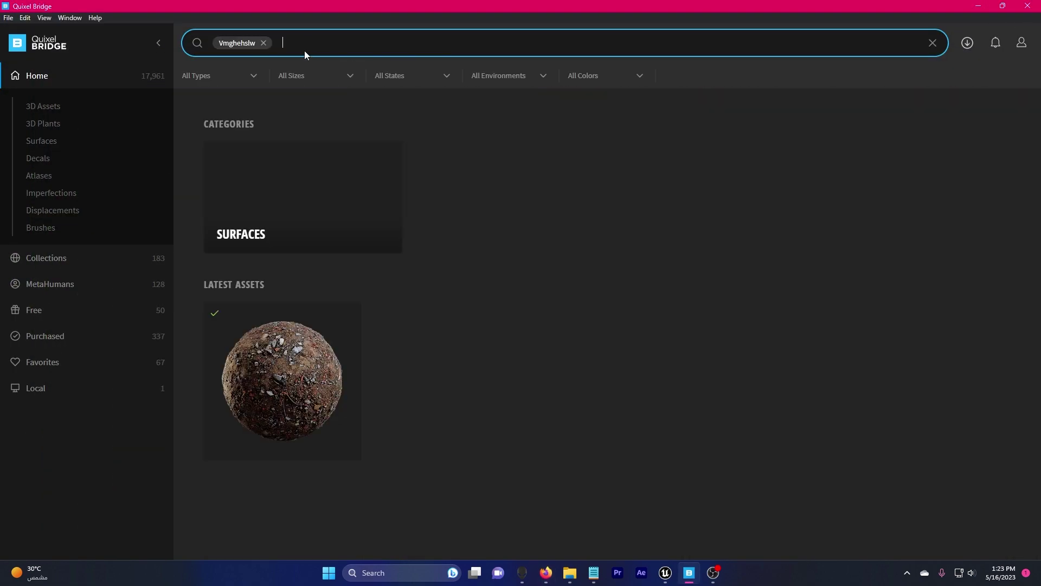
pyautogui.moveTo(246, 365)
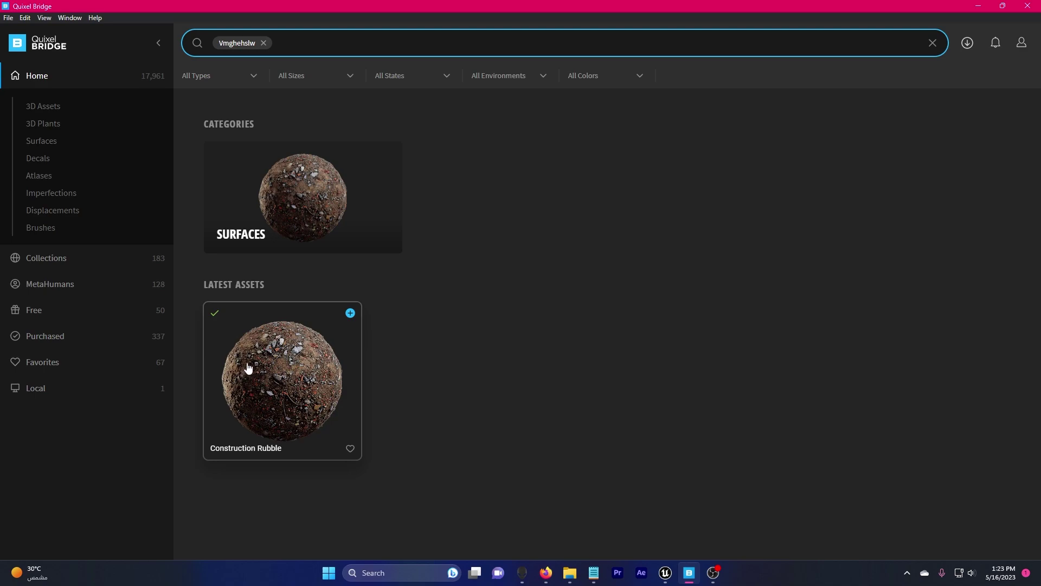
pyautogui.click(312, 345)
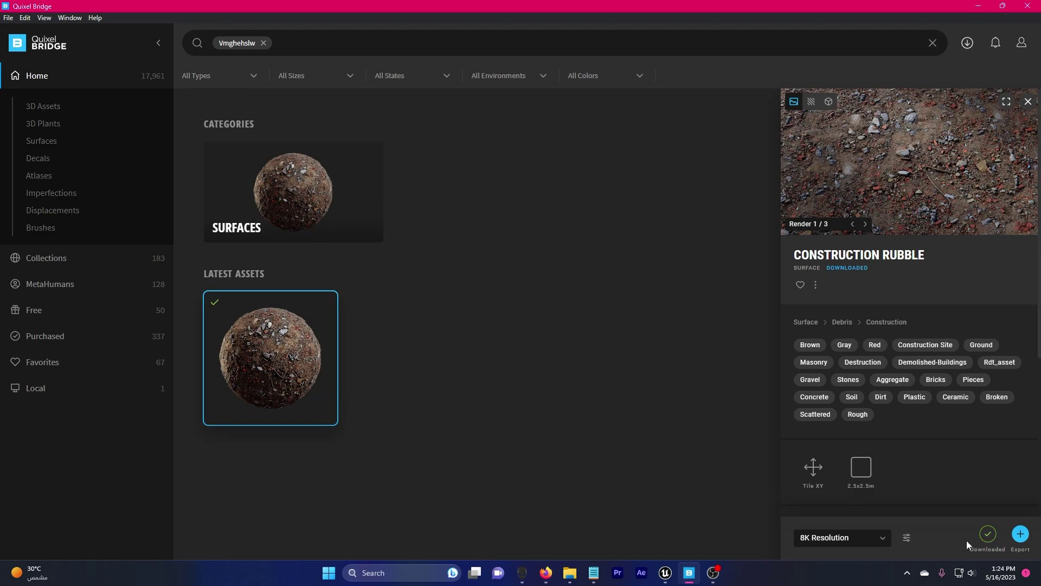
pyautogui.click(862, 538)
pyautogui.click(704, 457)
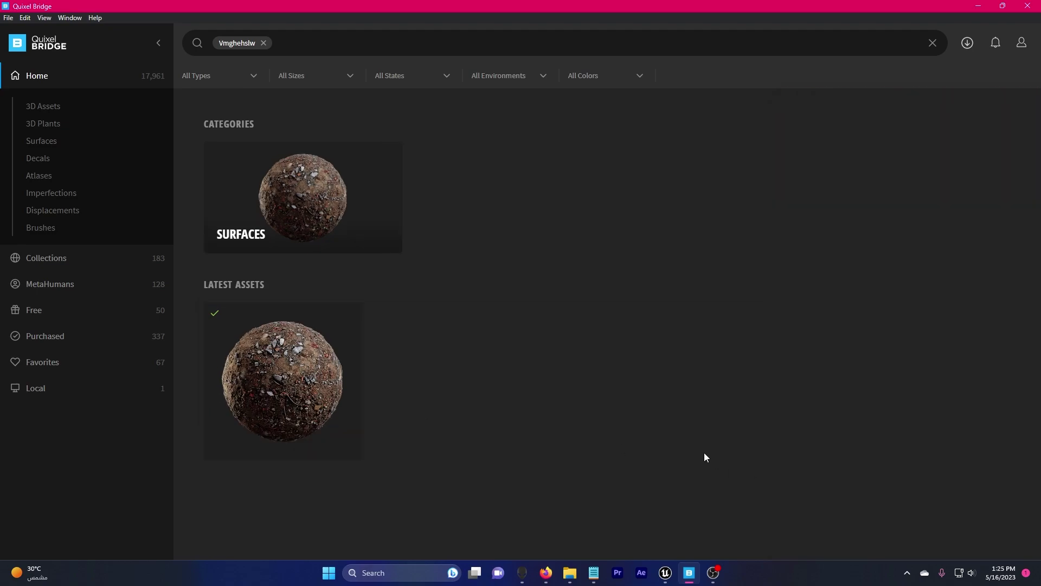
pyautogui.click(252, 365)
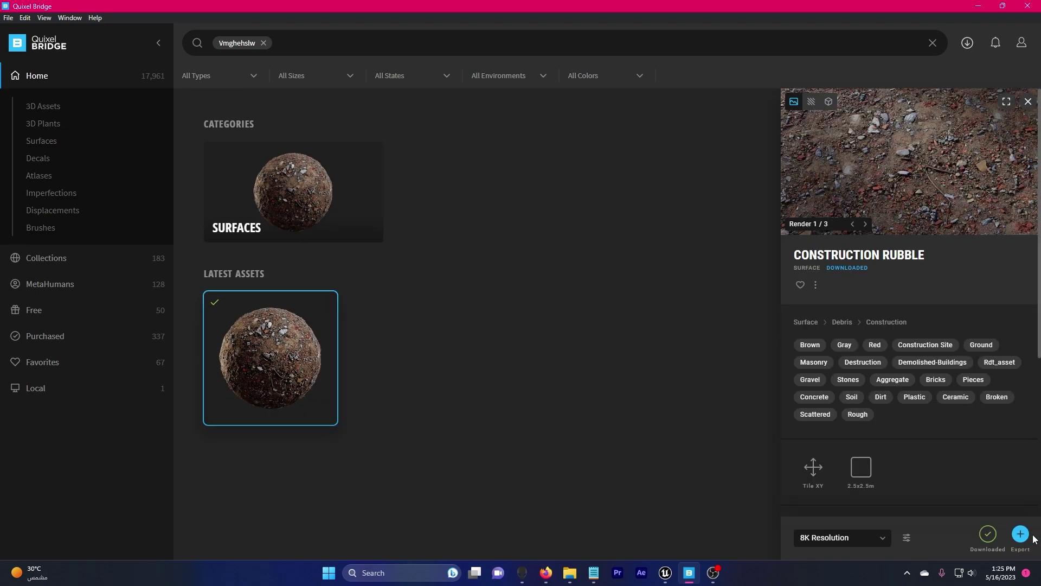
pyautogui.rightClick(254, 327)
pyautogui.click(259, 334)
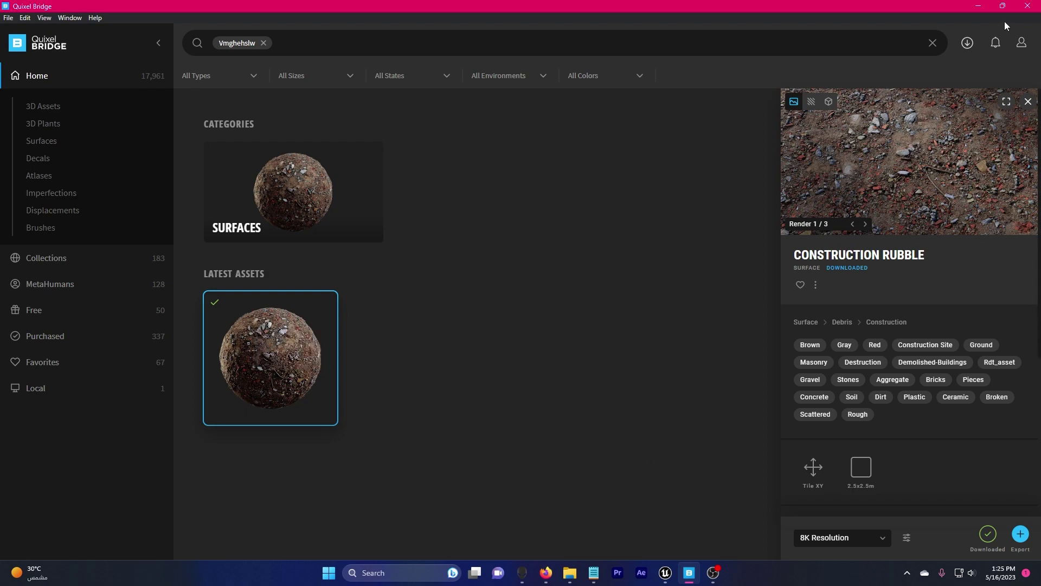
# Close the OBS Rec folder window and move the asset folder window off the editor.
pyautogui.click(980, 6)
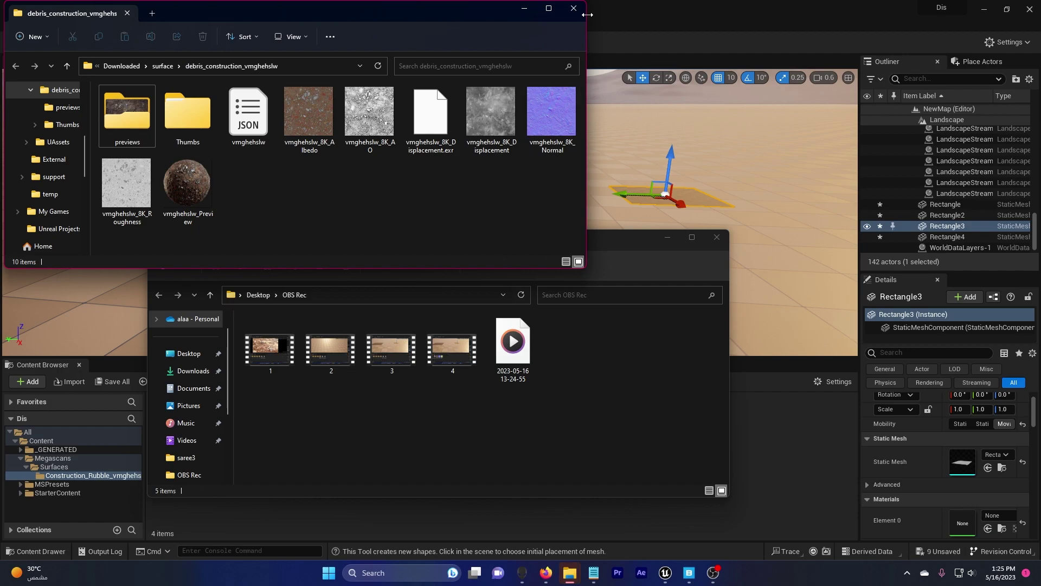
pyautogui.click(667, 237)
pyautogui.moveTo(313, 4); pyautogui.dragTo(663, 139)
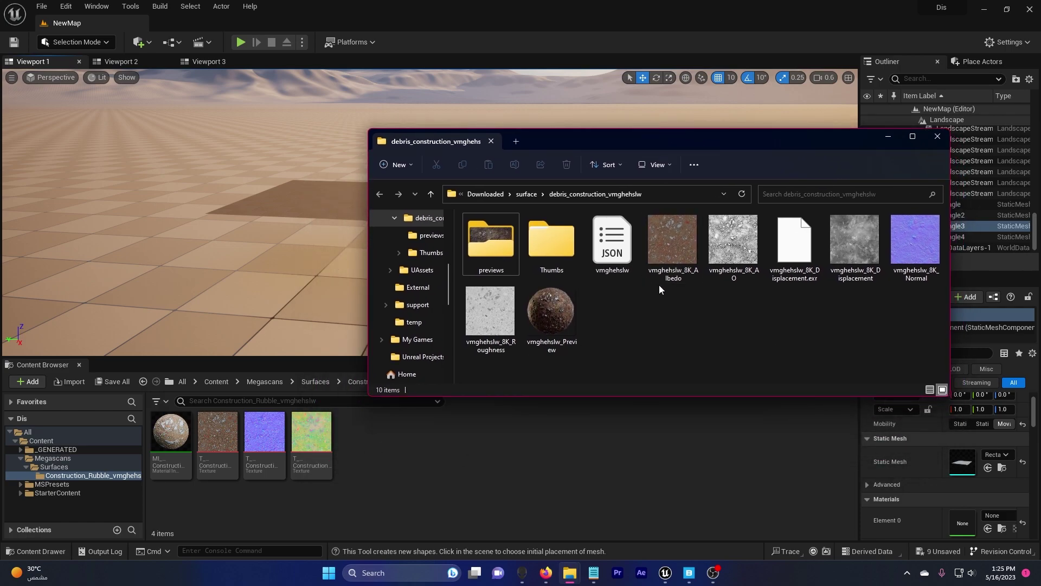
pyautogui.moveTo(854, 253)
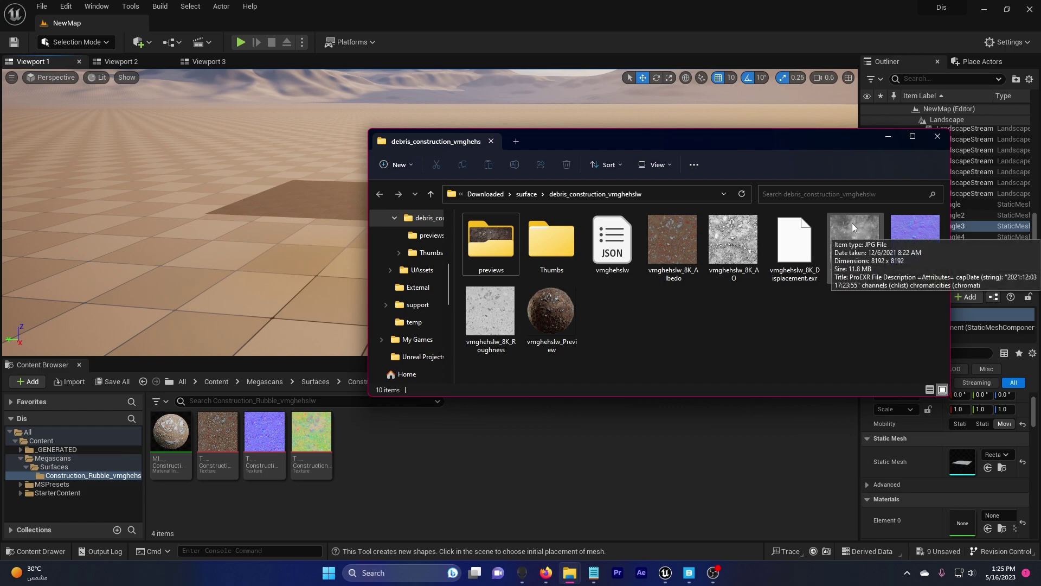
pyautogui.moveTo(230, 451)
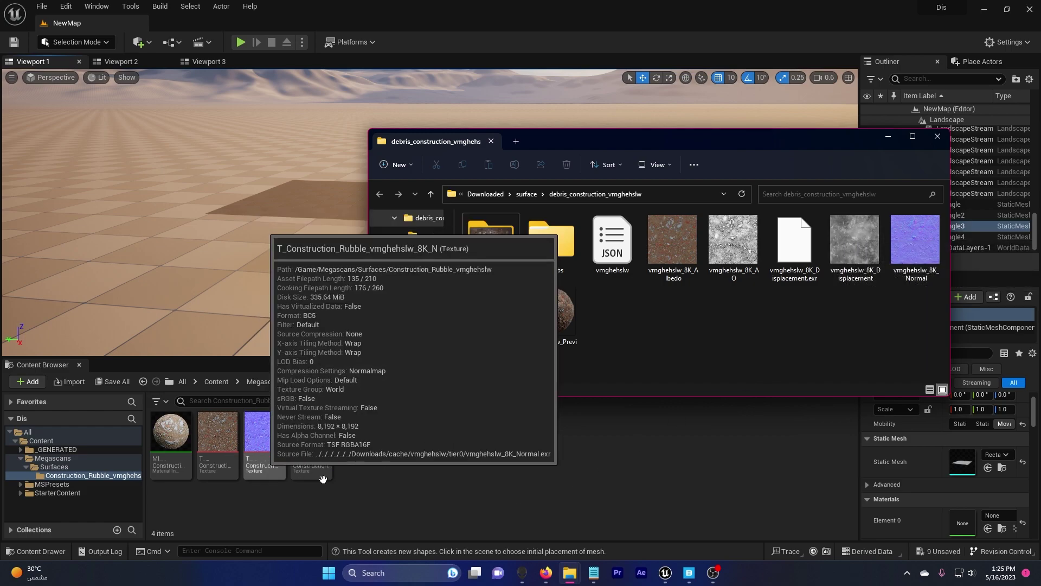
pyautogui.moveTo(688, 573)
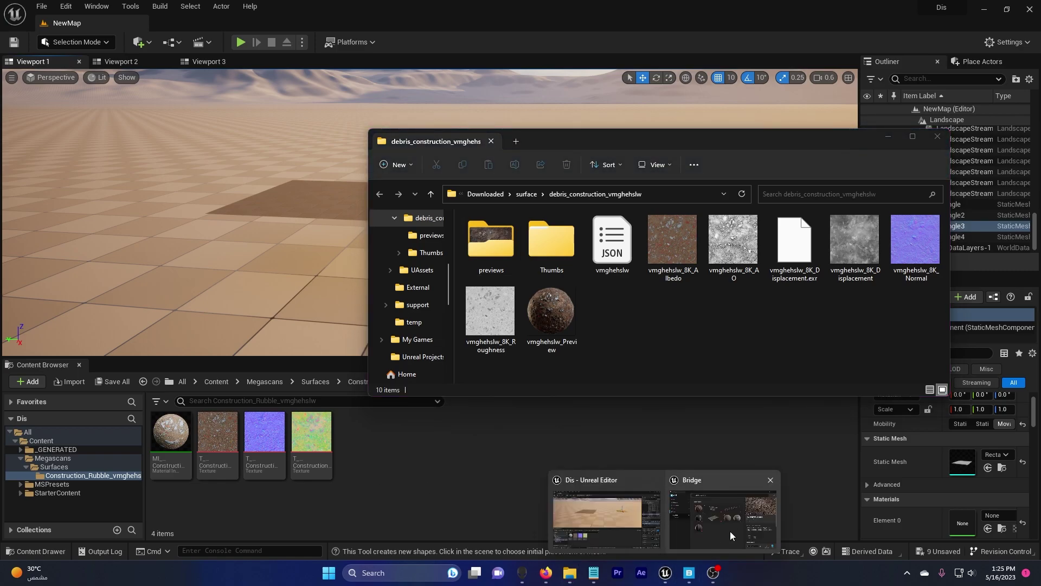
pyautogui.click(735, 521)
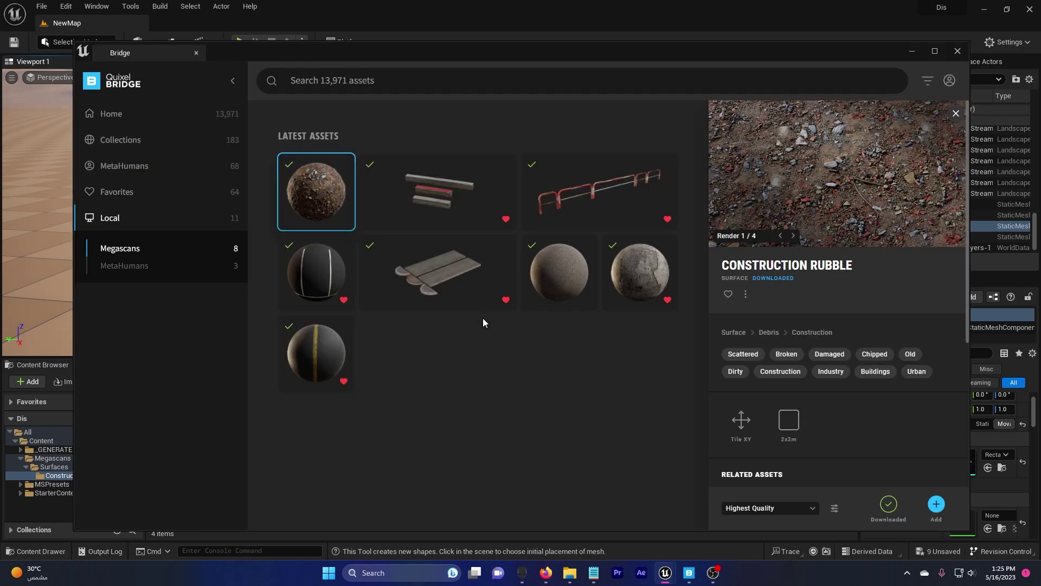
# Drag vmghehslw_8K_Displacement into the Construction Rubble content folder, then focus on Rectangle3.
pyautogui.click(911, 51)
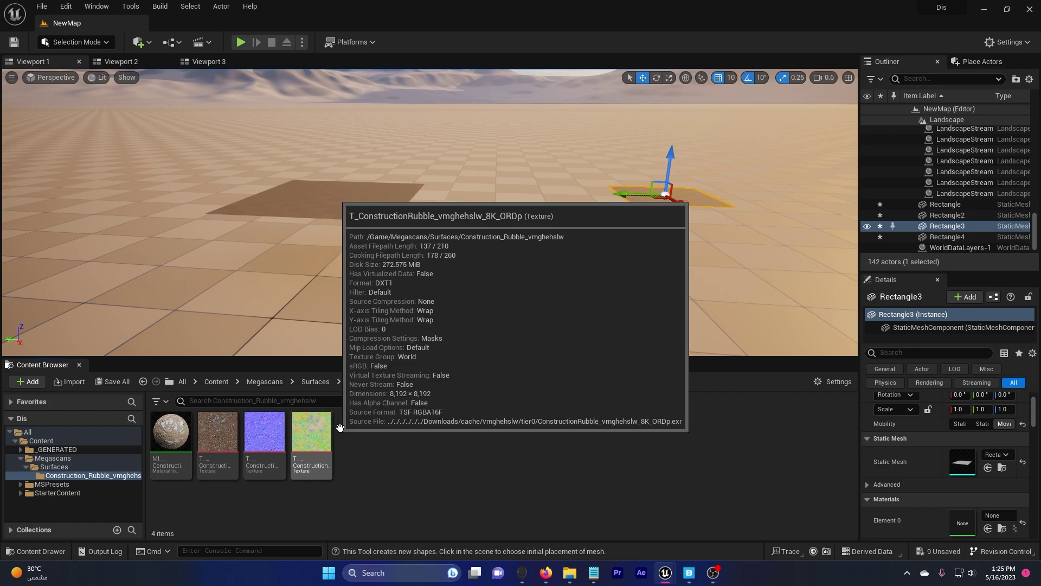
pyautogui.moveTo(541, 580)
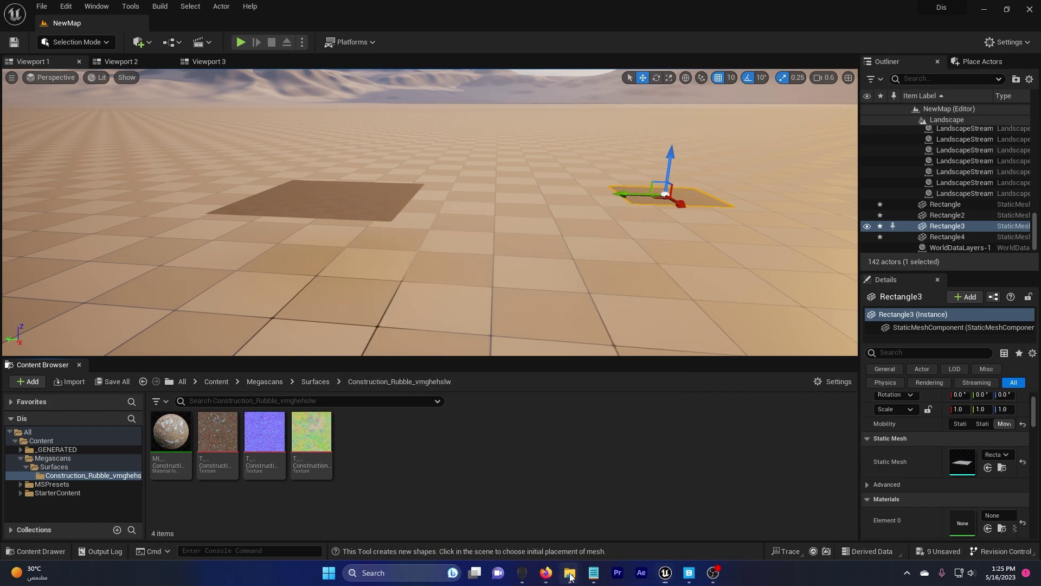
pyautogui.moveTo(569, 572)
pyautogui.click(661, 480)
pyautogui.moveTo(855, 242); pyautogui.dragTo(645, 519)
pyautogui.moveTo(402, 459); pyautogui.dragTo(403, 460)
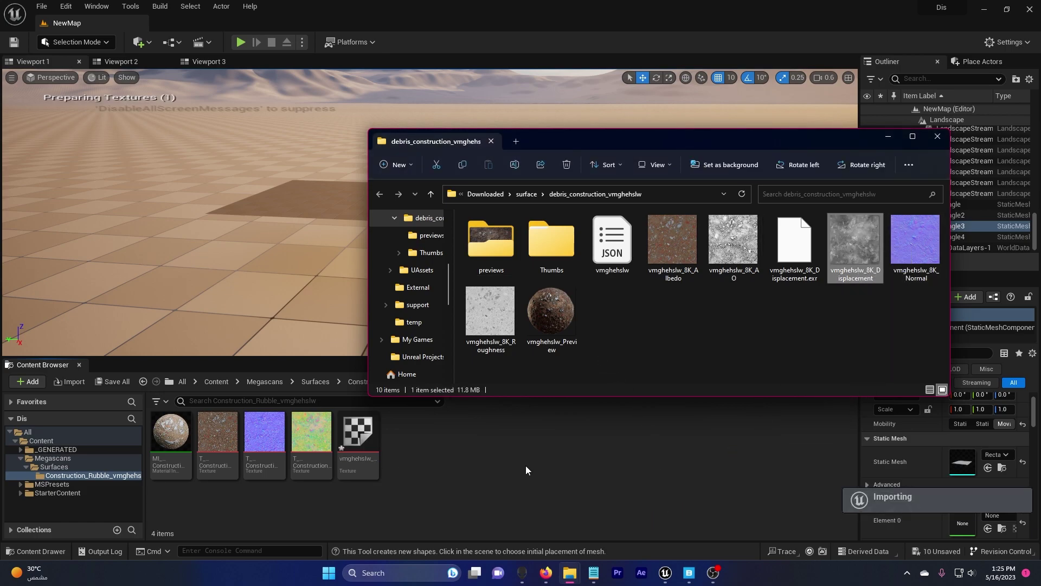
pyautogui.press('f')
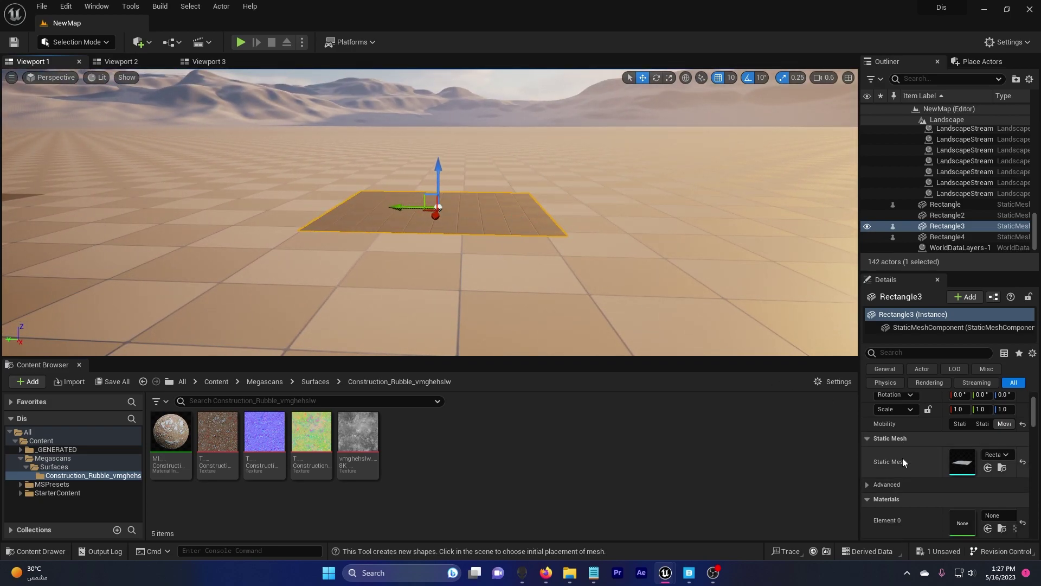
# Open the plane's static mesh, enable Nanite, and assign vmghehslw_8K_Displacement as a displacement map.
pyautogui.doubleClick(958, 464)
pyautogui.moveTo(730, 72); pyautogui.dragTo(768, 74)
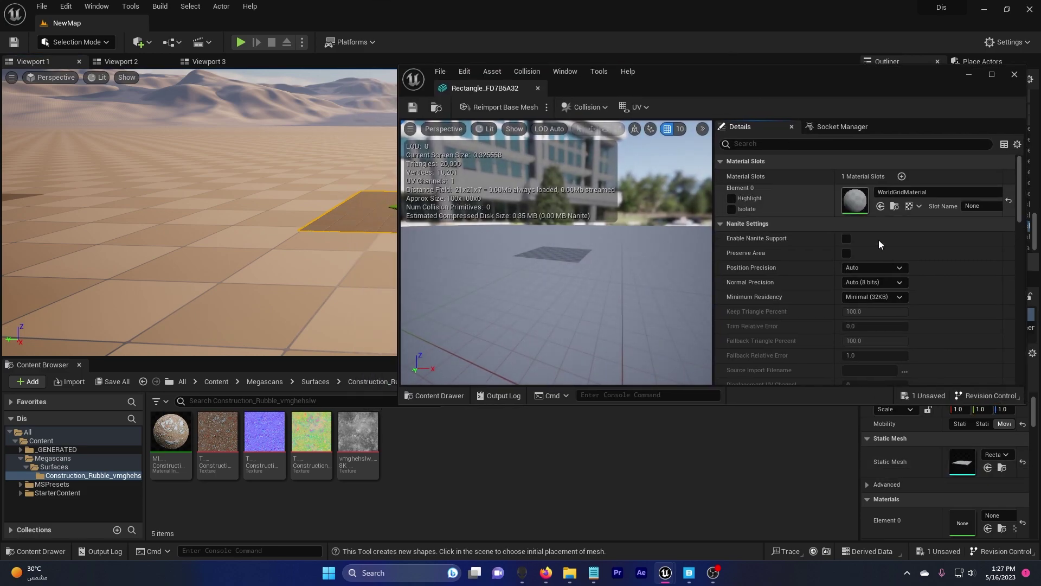
pyautogui.click(847, 238)
pyautogui.scroll(-4, 796, 291)
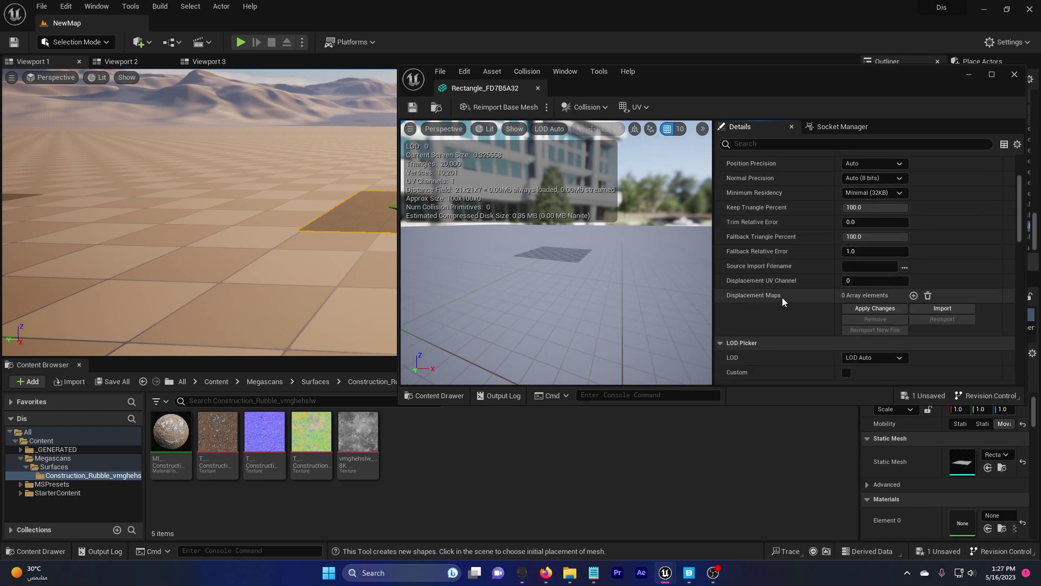
pyautogui.click(914, 296)
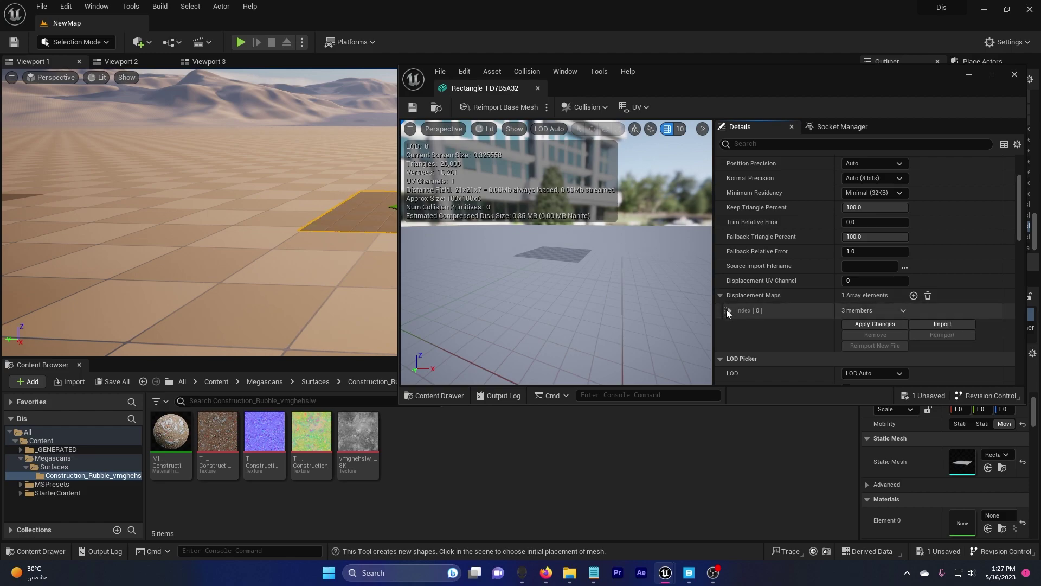
pyautogui.click(729, 310)
pyautogui.scroll(-1, 778, 312)
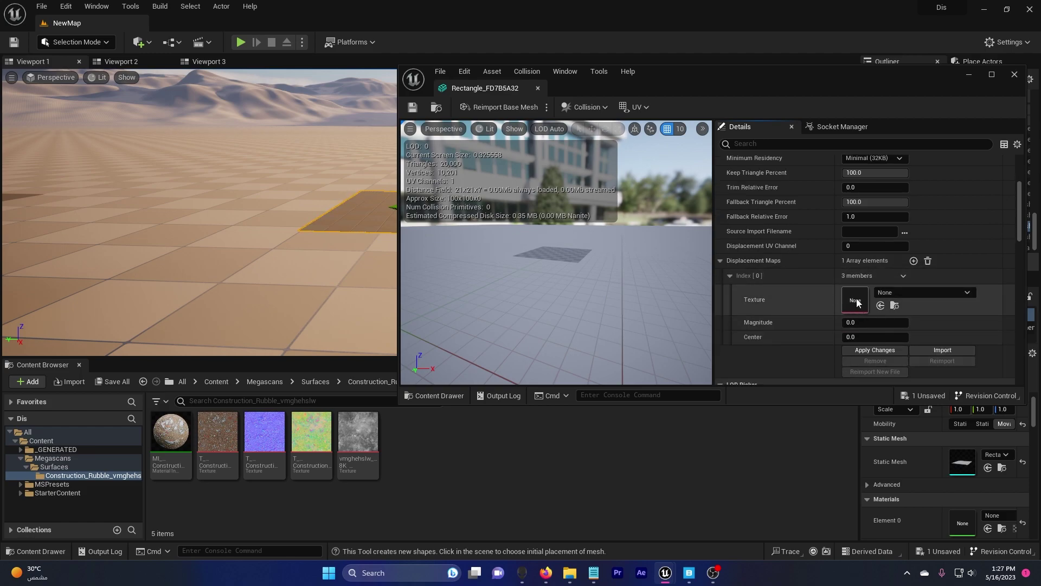
pyautogui.moveTo(358, 433); pyautogui.dragTo(855, 300)
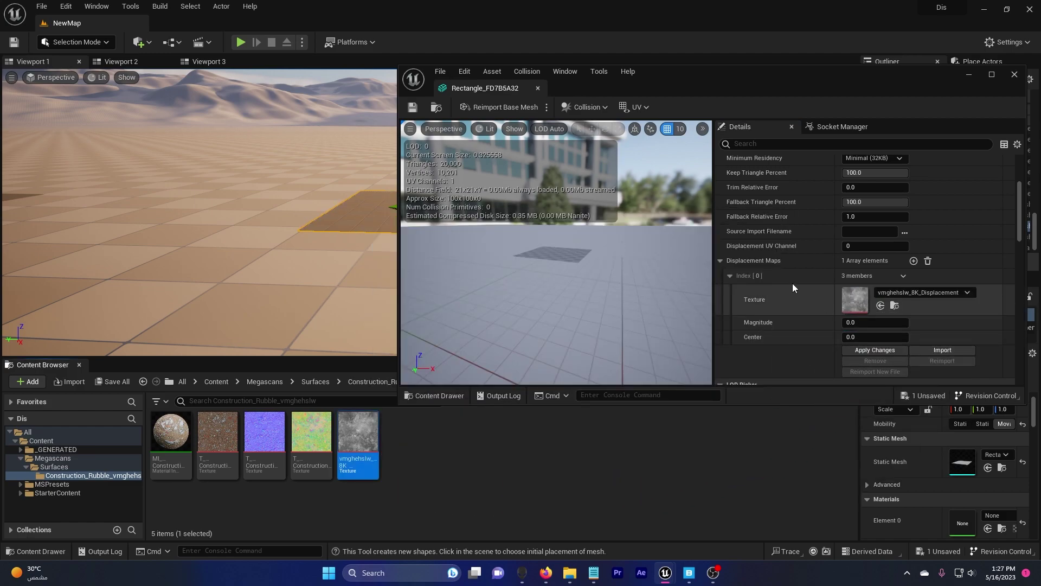
# Set Trim Relative Error to 0.05 and displacement Magnitude to 5, then check the preview.
pyautogui.scroll(2, 786, 280)
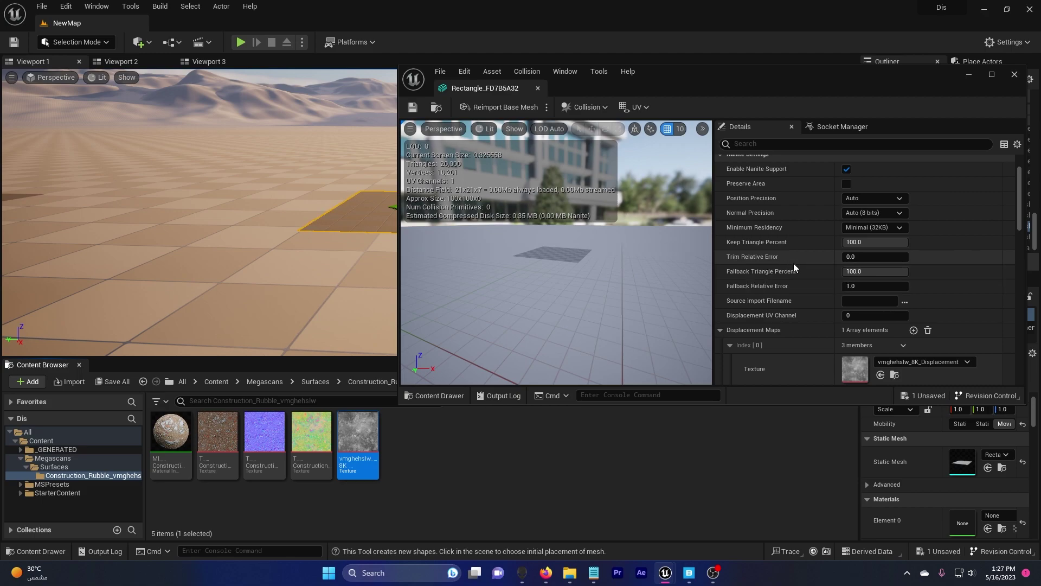
pyautogui.click(853, 258)
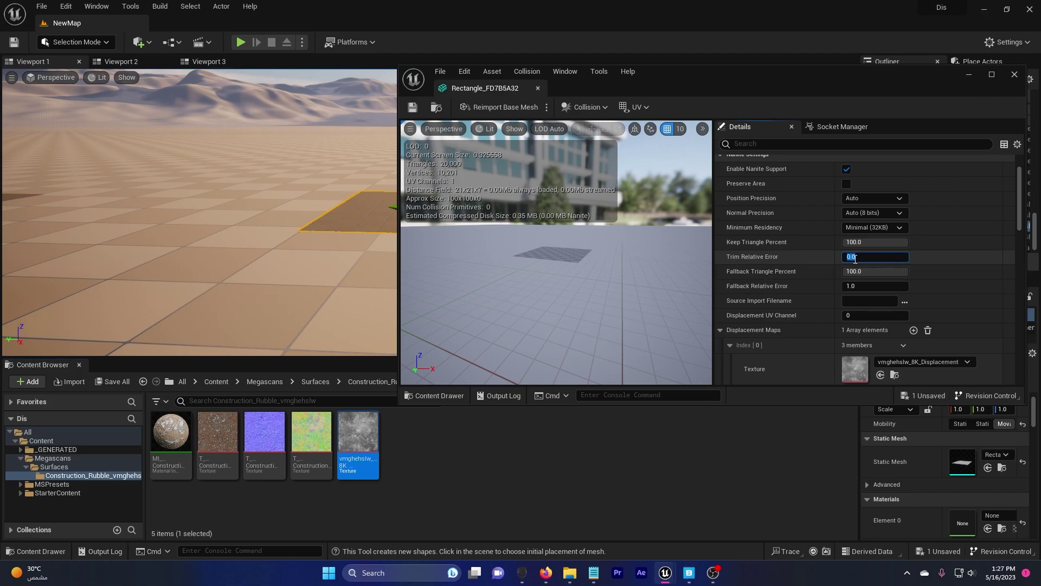
pyautogui.write('0.0')
pyautogui.press('Return')
pyautogui.scroll(-3, 808, 292)
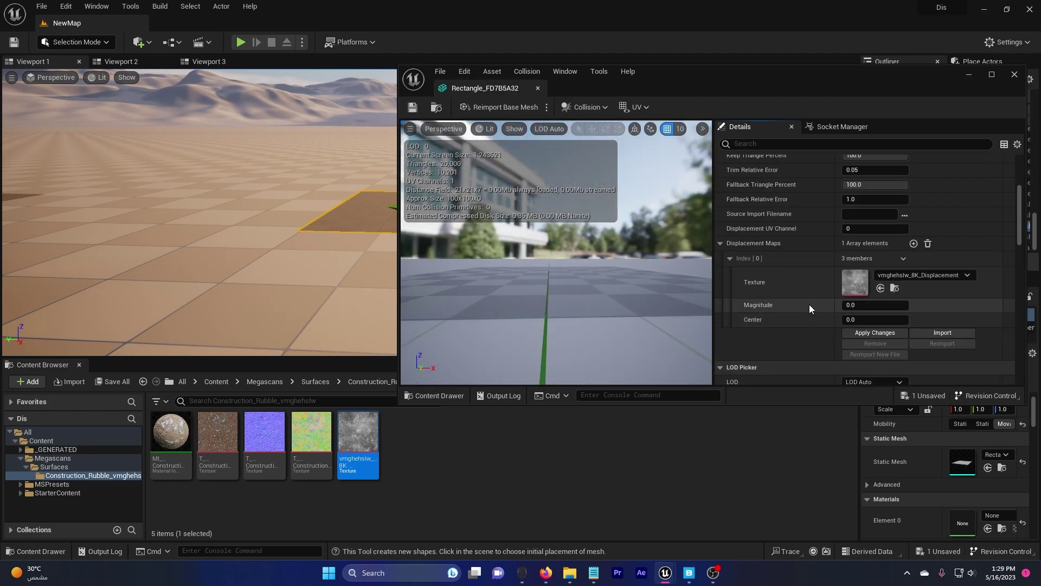
pyautogui.click(867, 305)
pyautogui.write('5')
pyautogui.press('Return')
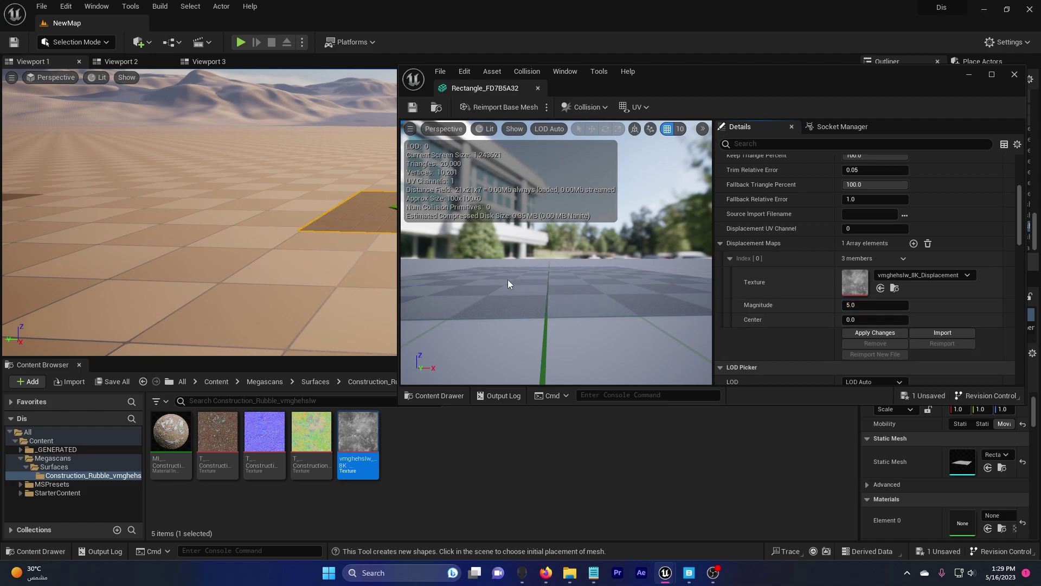
pyautogui.moveTo(548, 298); pyautogui.dragTo(544, 312)
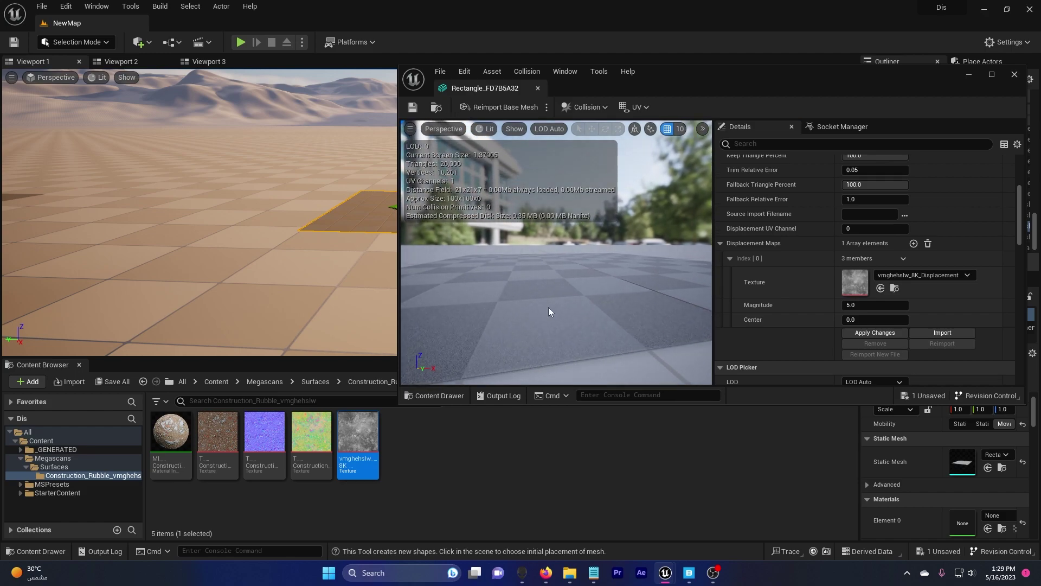
# Drop the MI_Construction_Rubble material onto Rectangle3.
pyautogui.moveTo(325, 213); pyautogui.dragTo(401, 195, button='right')
pyautogui.moveTo(694, 72); pyautogui.dragTo(872, 89)
pyautogui.moveTo(439, 246); pyautogui.dragTo(472, 233, button='right')
pyautogui.press('w')
pyautogui.press('s')
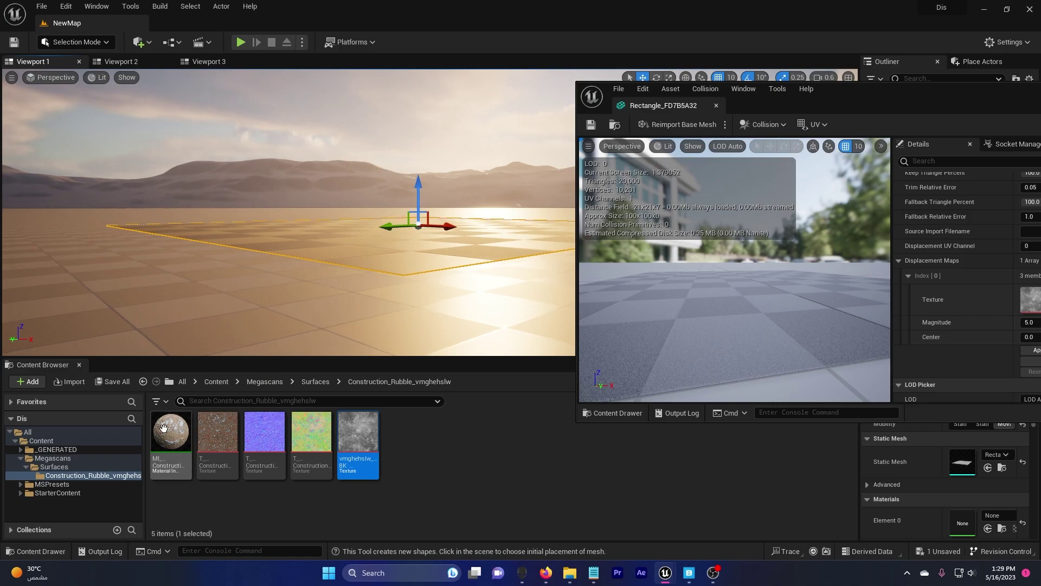
pyautogui.moveTo(172, 433); pyautogui.dragTo(413, 241)
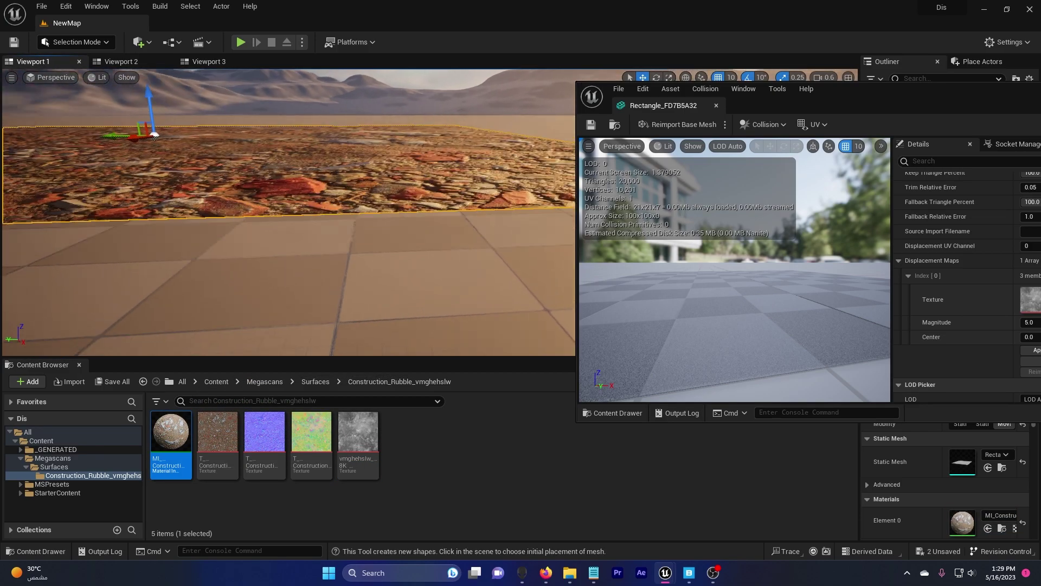
# Apply the displacement changes in the mesh editor and minimize the editor.
pyautogui.scroll(-4, 288, 217)
pyautogui.moveTo(287, 217); pyautogui.dragTo(248, 200, button='right')
pyautogui.moveTo(922, 84); pyautogui.dragTo(701, 72)
pyautogui.scroll(-3, 757, 305)
pyautogui.click(817, 269)
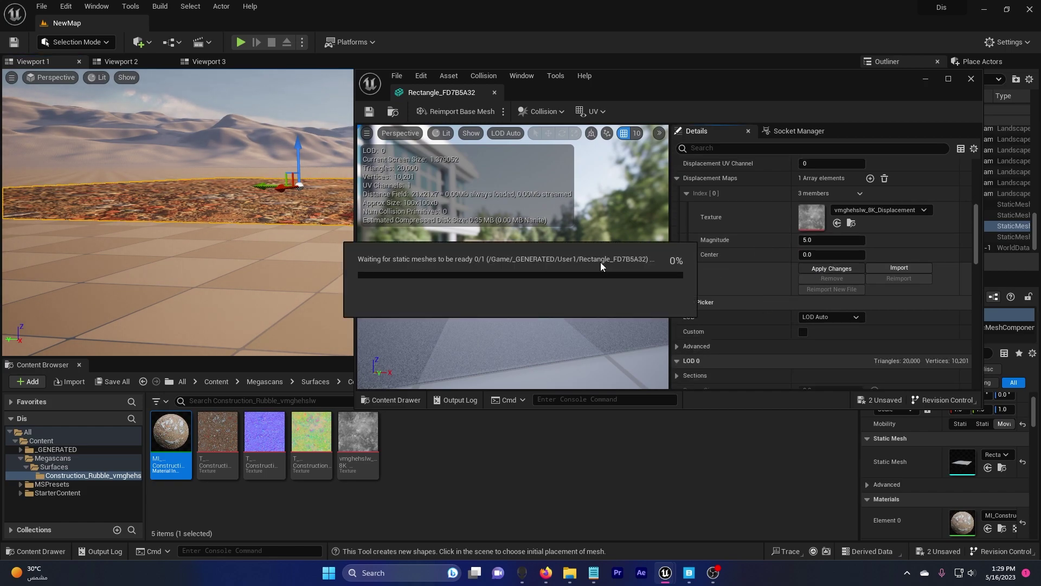
pyautogui.moveTo(660, 77); pyautogui.dragTo(641, 122)
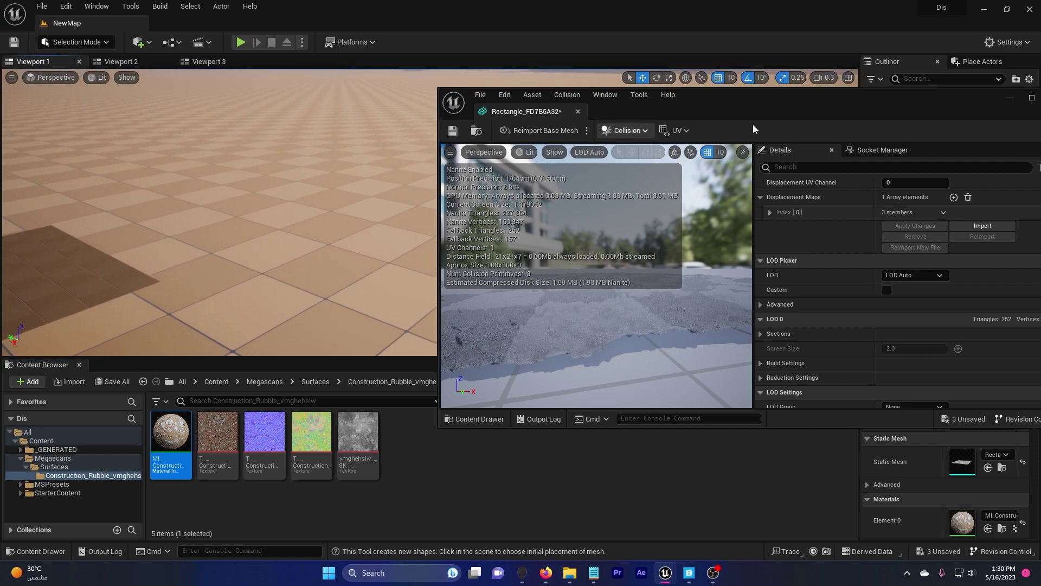
pyautogui.moveTo(785, 120); pyautogui.dragTo(625, 177)
pyautogui.click(807, 175)
# Fly the level camera over Rectangle3 to inspect the displaced rubble surface.
pyautogui.moveTo(805, 179); pyautogui.dragTo(393, 220, button='right')
pyautogui.press('s')
pyautogui.scroll(-1, 374, 244)
pyautogui.press('w')
pyautogui.scroll(-1, 401, 234)
pyautogui.press('d')
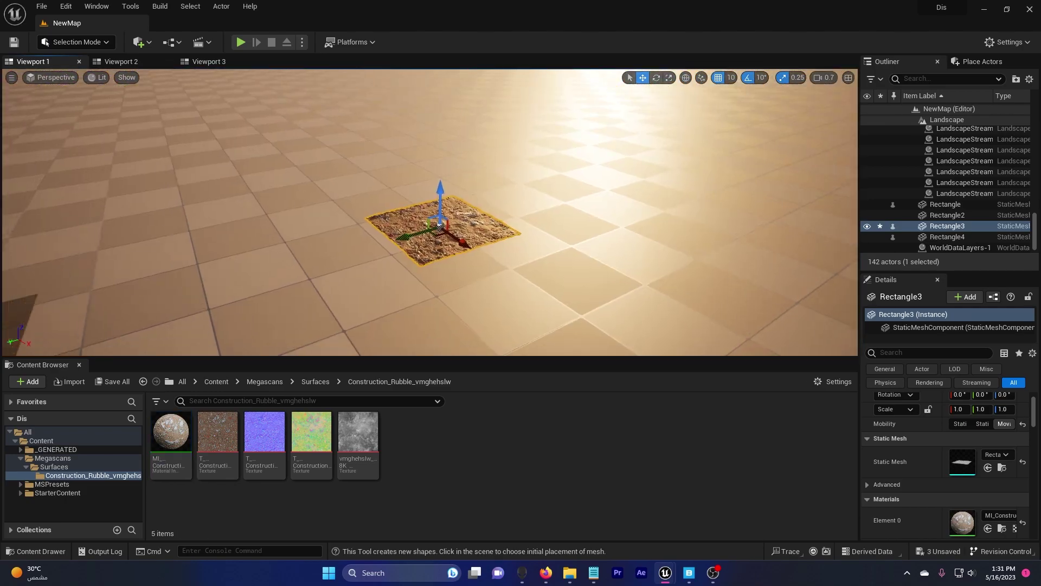
pyautogui.press('a')
pyautogui.moveTo(434, 217); pyautogui.dragTo(401, 201, button='right')
pyautogui.press('a')
pyautogui.press('w')
pyautogui.press('d')
pyautogui.scroll(-1, 431, 180)
# Select Rectangle4, open its static mesh, and assign the 8K displacement texture.
pyautogui.click(560, 255)
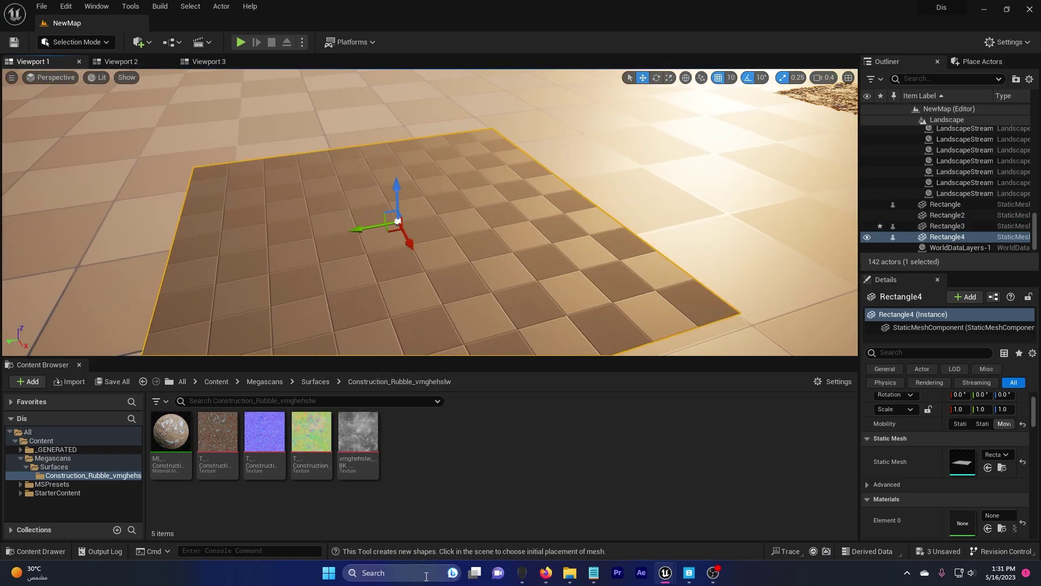
pyautogui.doubleClick(951, 457)
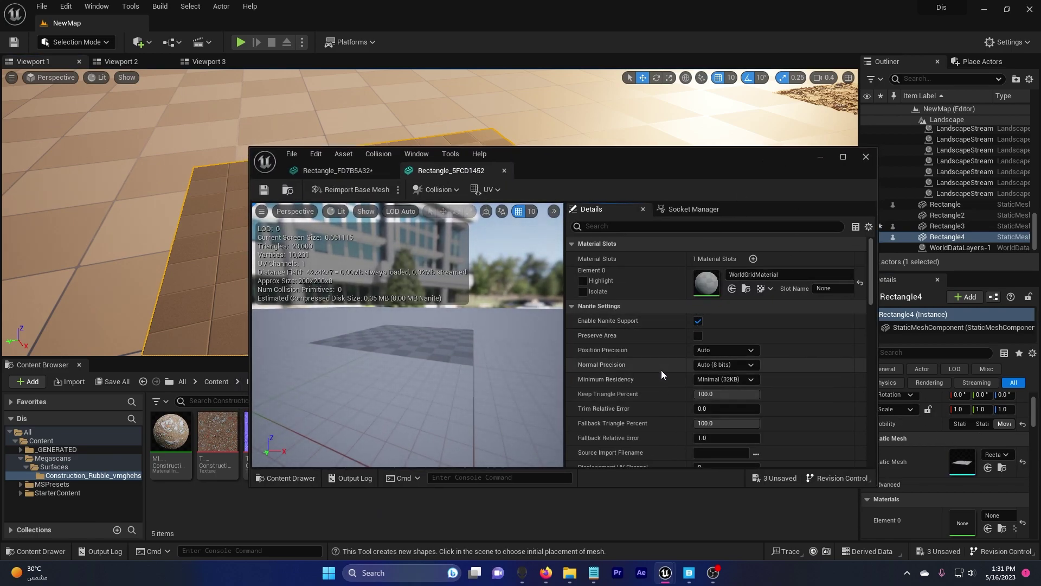
pyautogui.scroll(-5, 661, 369)
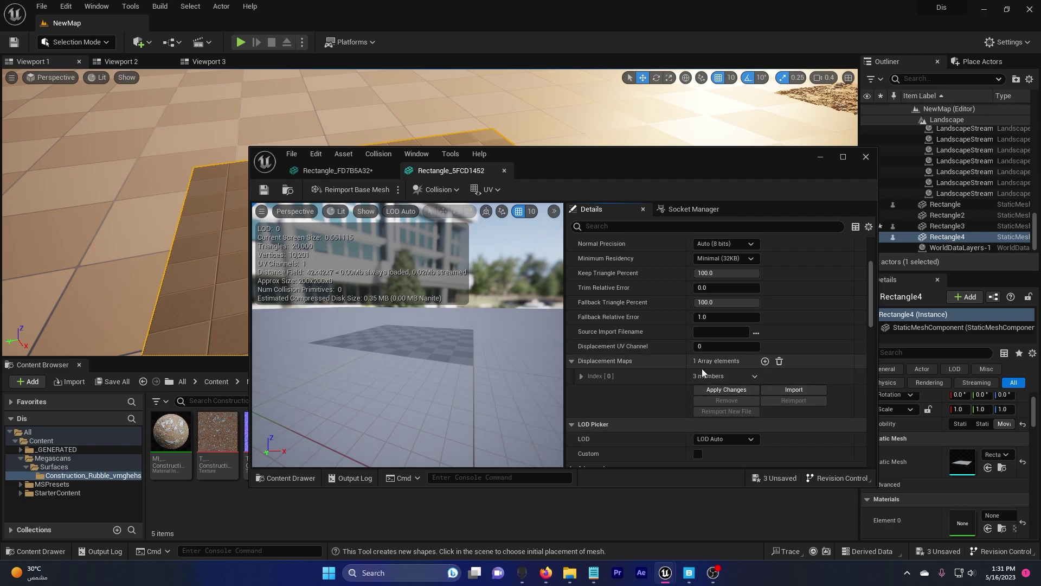
pyautogui.click(581, 358)
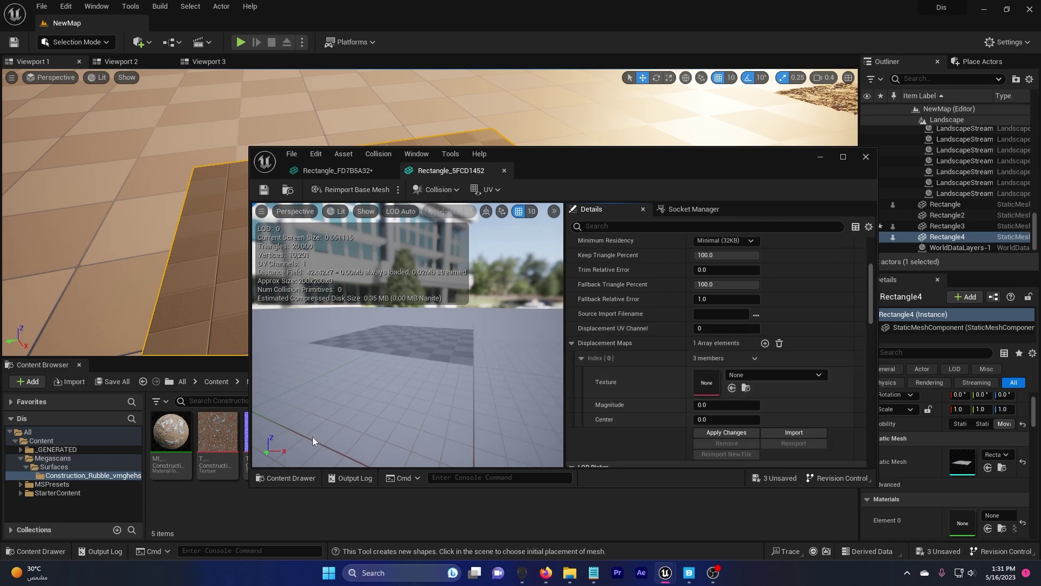
pyautogui.moveTo(575, 171); pyautogui.dragTo(580, 105)
pyautogui.moveTo(358, 442); pyautogui.dragTo(708, 318)
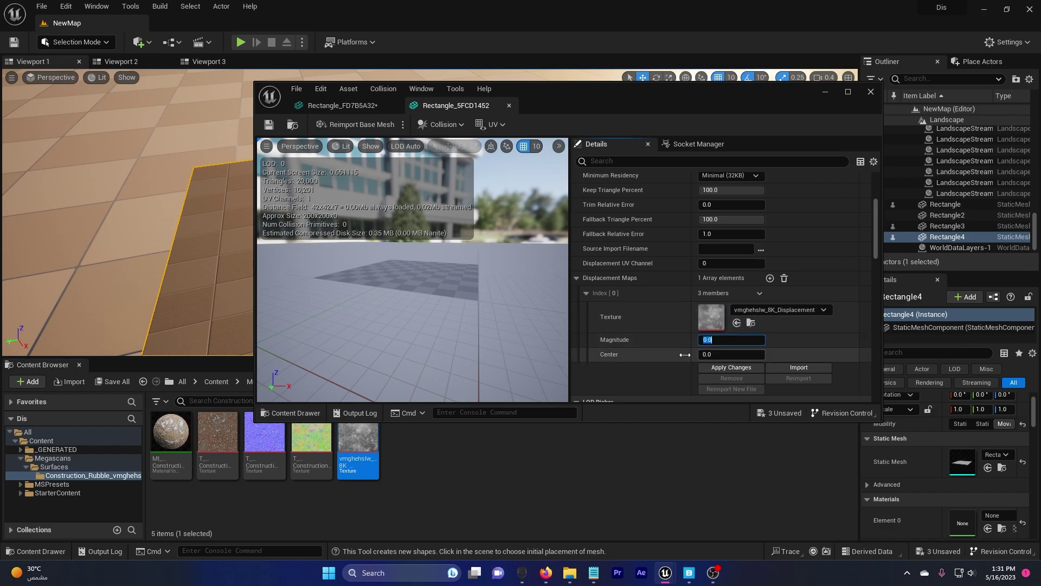
# Set displacement Magnitude to 5, then close the mesh editor and confirm applying the changes.
pyautogui.write('5')
pyautogui.press('Return')
pyautogui.scroll(2, 646, 338)
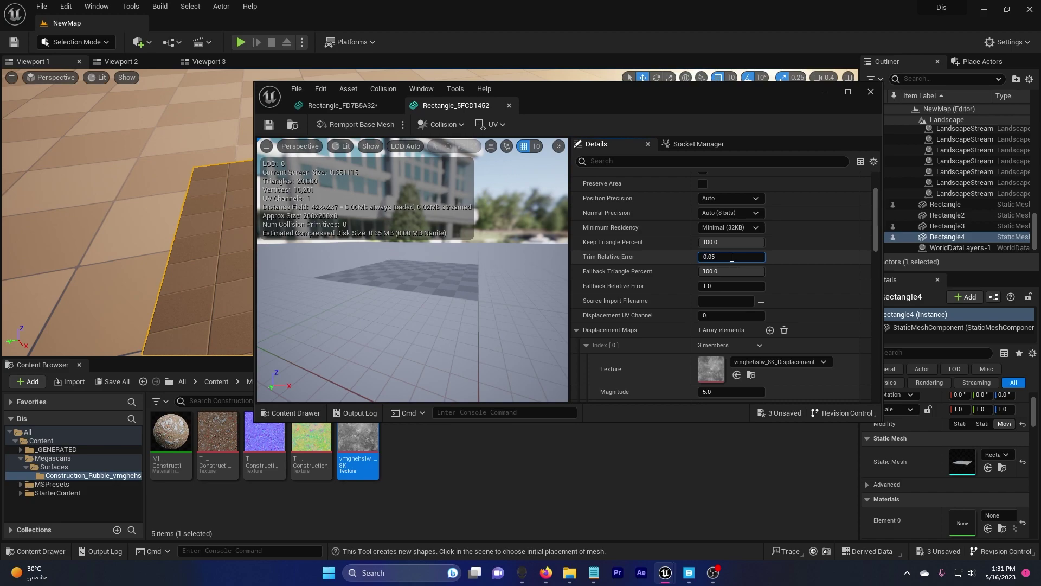
pyautogui.scroll(-4, 646, 285)
pyautogui.scroll(7, 646, 285)
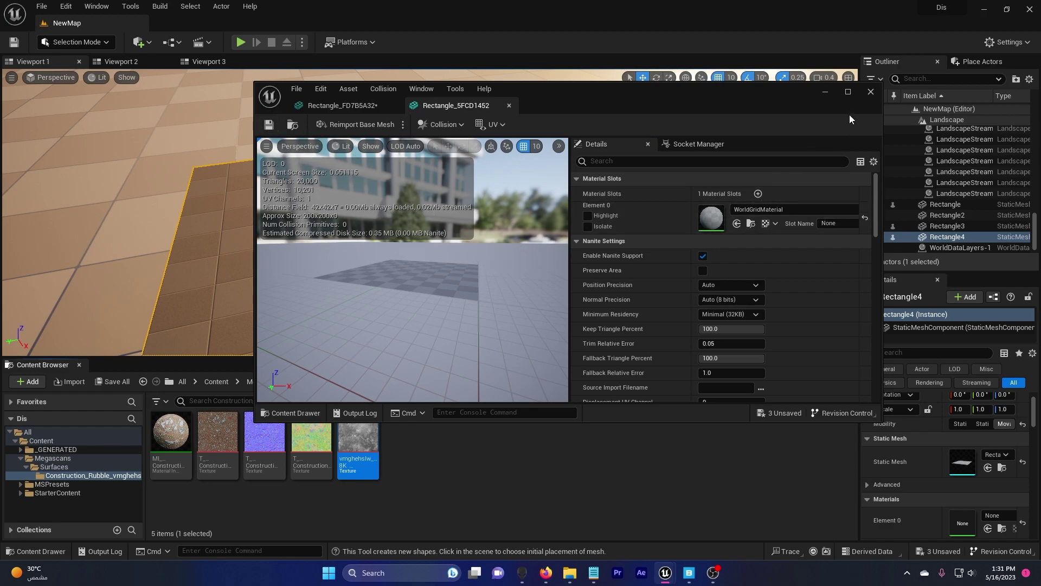
pyautogui.click(871, 93)
pyautogui.click(522, 311)
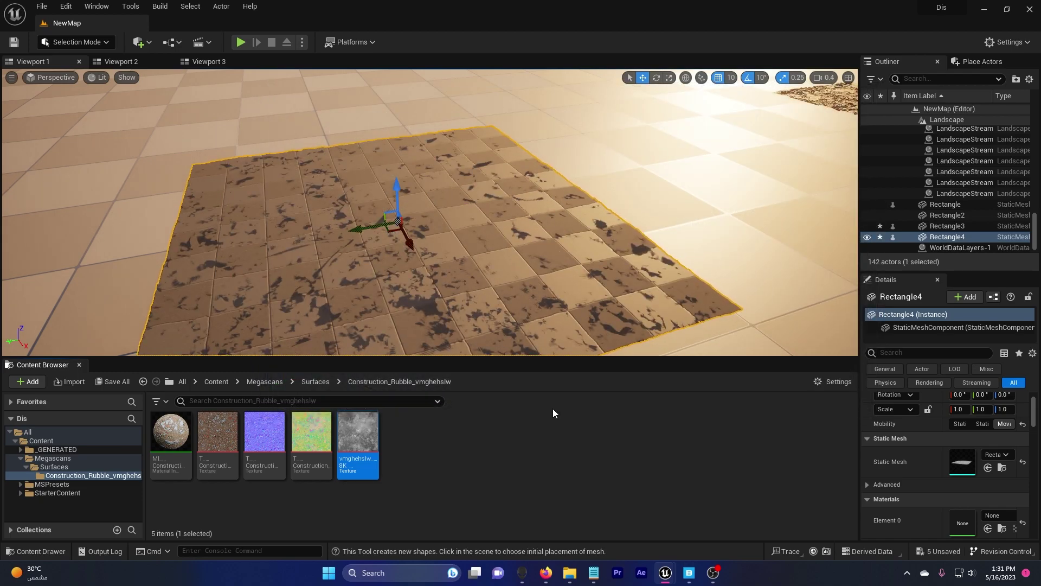
# Drop the rubble material onto Rectangle4 and fly the camera over the plane.
pyautogui.moveTo(174, 436); pyautogui.dragTo(380, 282)
pyautogui.press('w')
pyautogui.moveTo(380, 282); pyautogui.dragTo(442, 282, button='right')
pyautogui.scroll(-2, 360, 274)
pyautogui.scroll(3, 428, 276)
pyautogui.press('s')
pyautogui.press('w')
pyautogui.press('s')
pyautogui.moveTo(147, 103); pyautogui.dragTo(175, 117, button='right')
# Switch to the cine camera's view and fly it low for a close-up of the rubble.
pyautogui.click(120, 62)
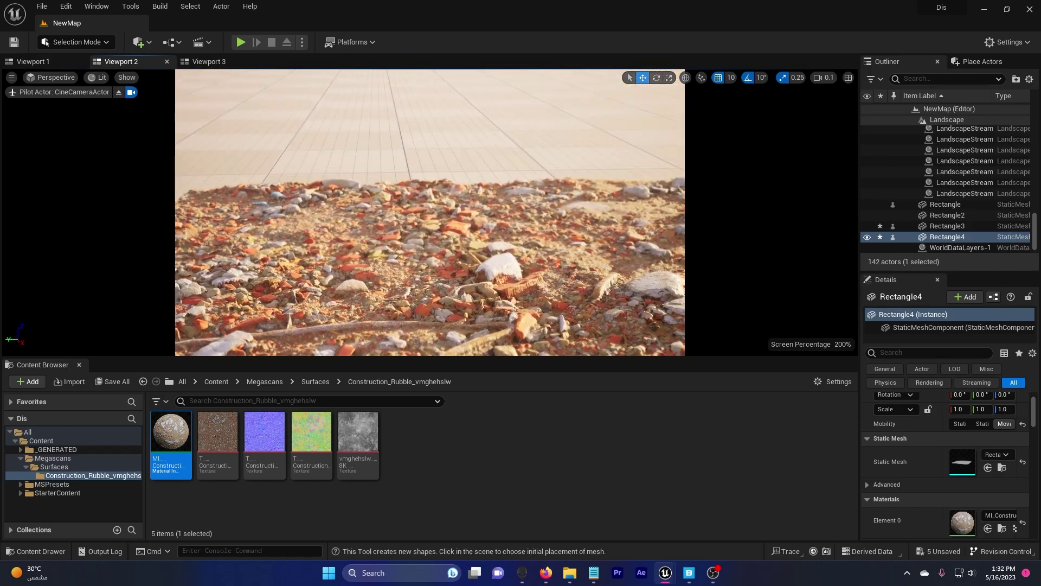
pyautogui.press('w')
pyautogui.moveTo(428, 212); pyautogui.dragTo(532, 227, button='right')
pyautogui.scroll(1, 494, 215)
pyautogui.scroll(-2, 607, 227)
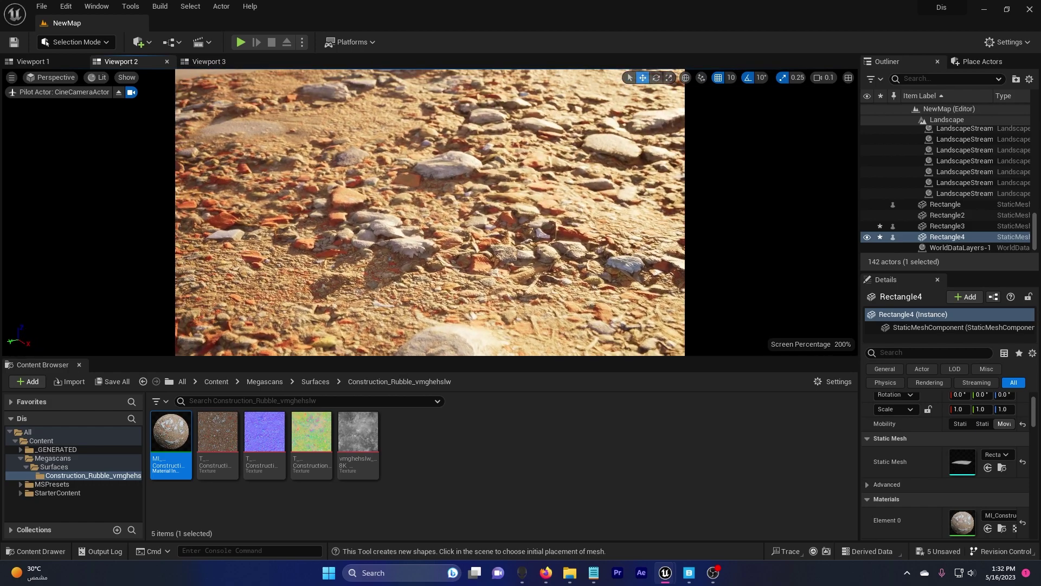